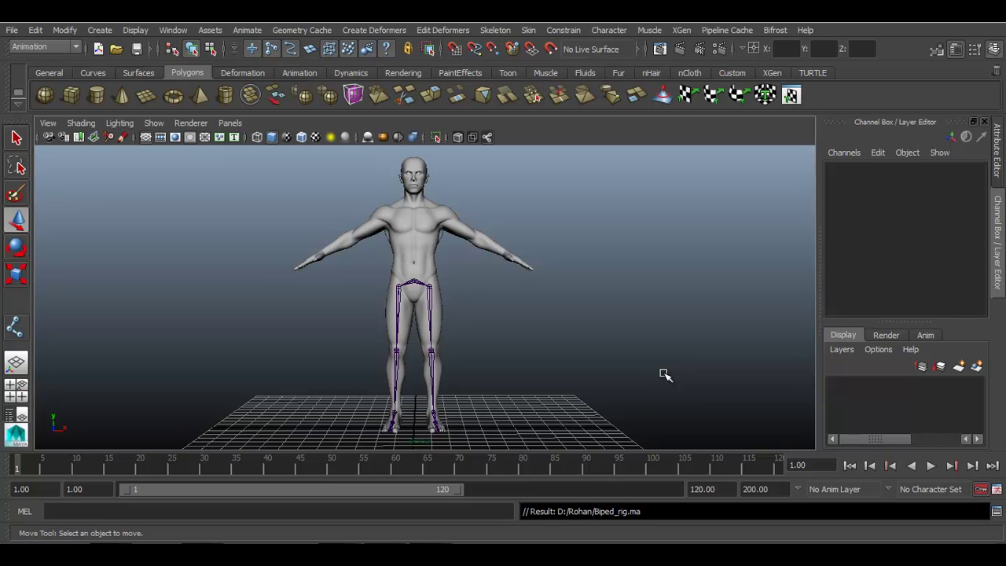
# - Check the torso in the side view and activate the Joint Tool for building the spine
pyautogui.press('space')
pyautogui.moveTo(665, 375); pyautogui.dragTo(744, 378)
pyautogui.keyDown('alt'); pyautogui.moveTo(515, 251); pyautogui.dragTo(568, 400, button='middle'); pyautogui.keyUp('alt')
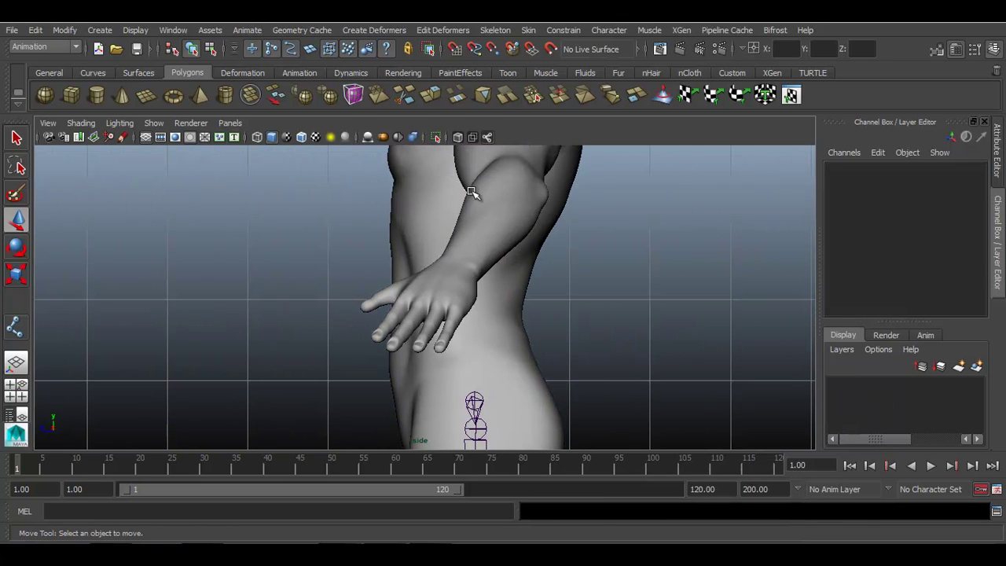
pyautogui.keyDown('alt'); pyautogui.moveTo(474, 194); pyautogui.dragTo(471, 252, button='middle'); pyautogui.keyUp('alt')
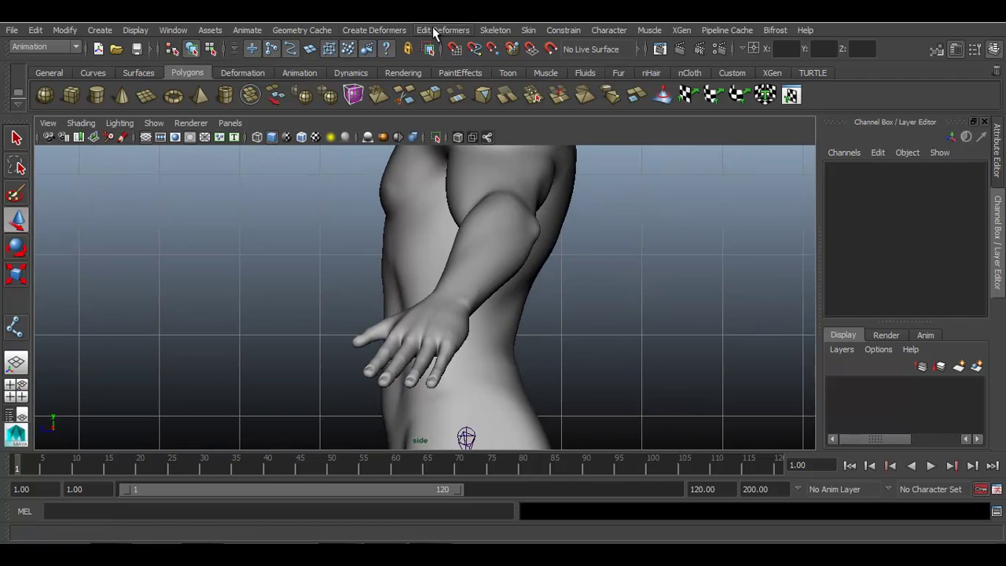
pyautogui.click(496, 30)
pyautogui.click(512, 50)
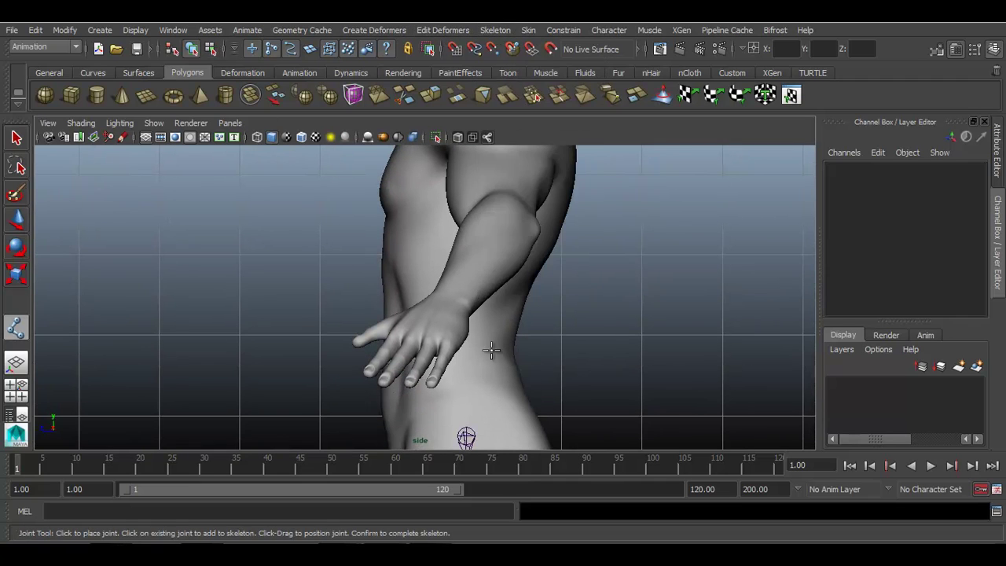
pyautogui.keyDown('alt'); pyautogui.moveTo(493, 351); pyautogui.dragTo(462, 365, button='middle'); pyautogui.keyUp('alt')
pyautogui.scroll(-3, 469, 335)
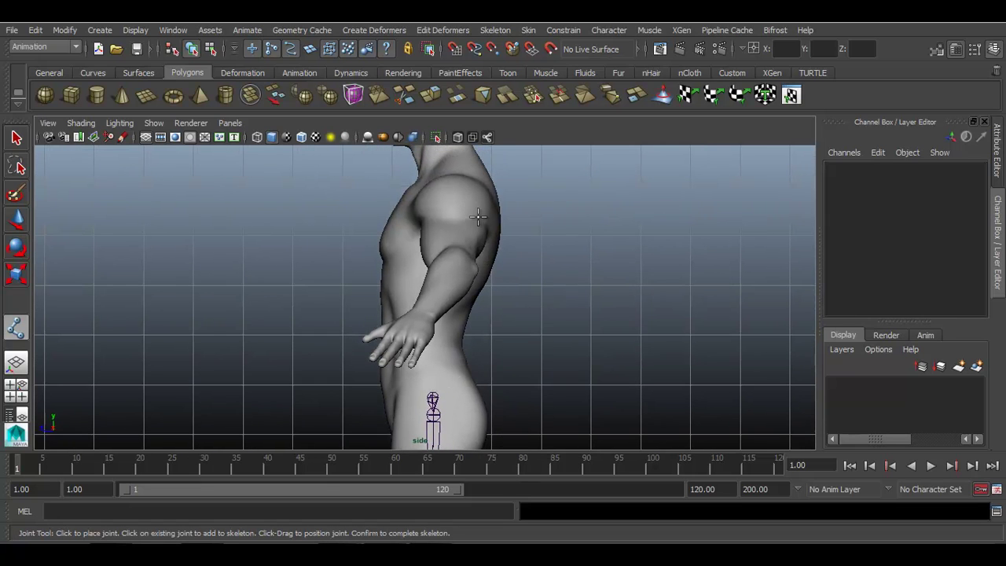
pyautogui.keyDown('alt'); pyautogui.moveTo(476, 220); pyautogui.dragTo(455, 240, button='middle'); pyautogui.keyUp('alt')
pyautogui.scroll(3, 498, 290)
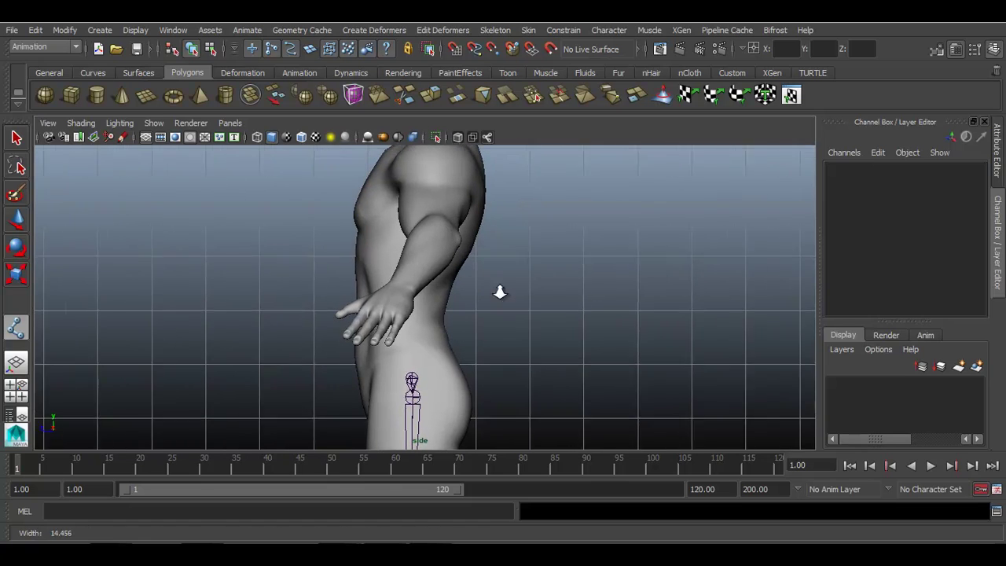
# - Show the torso in the front view with wireframe displayed over the shaded mesh
pyautogui.press('space')
pyautogui.moveTo(497, 315); pyautogui.dragTo(490, 341)
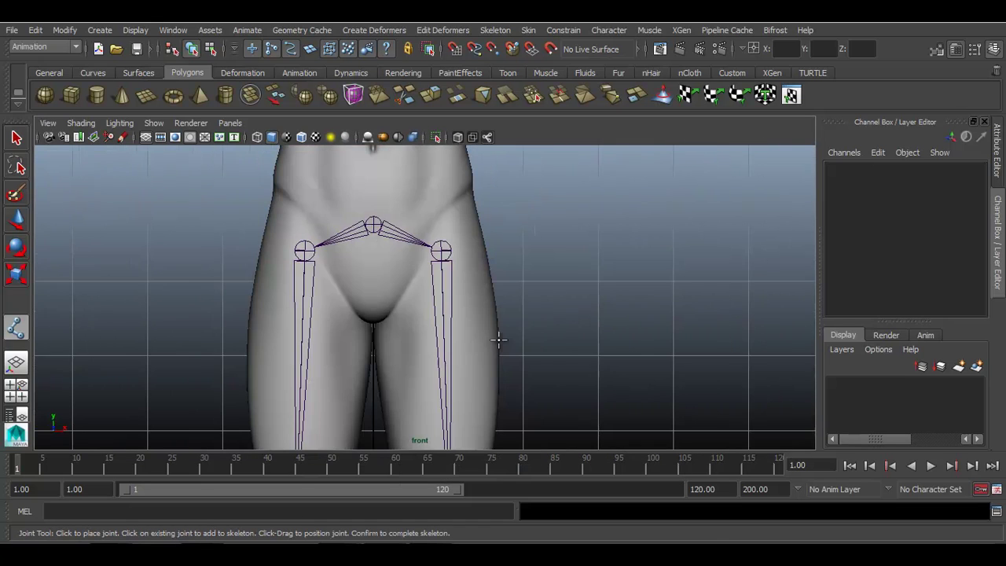
pyautogui.keyDown('alt'); pyautogui.moveTo(404, 198); pyautogui.dragTo(378, 370, button='middle'); pyautogui.keyUp('alt')
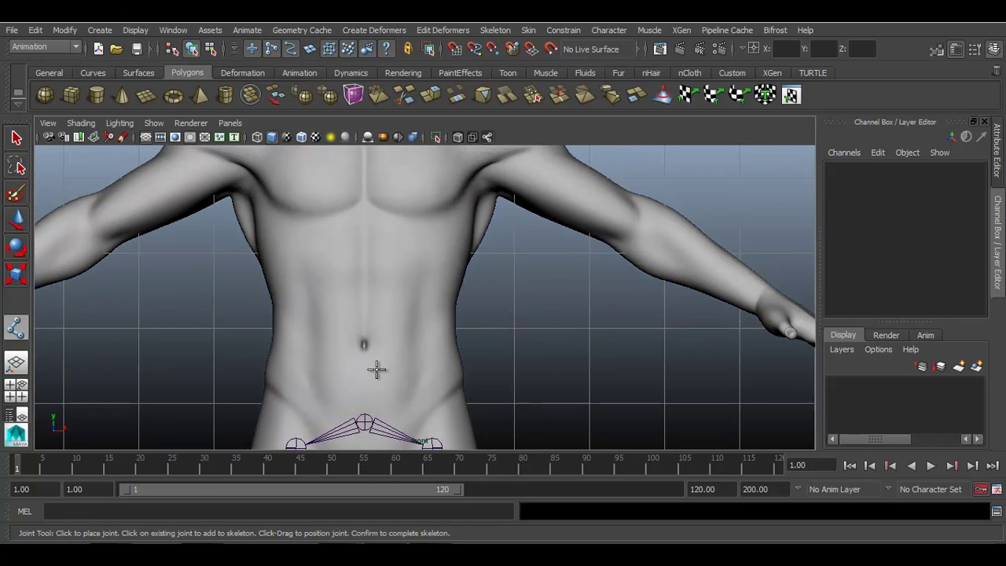
pyautogui.keyDown('alt'); pyautogui.moveTo(378, 370); pyautogui.dragTo(378, 370, button='right'); pyautogui.keyUp('alt')
pyautogui.click(302, 137)
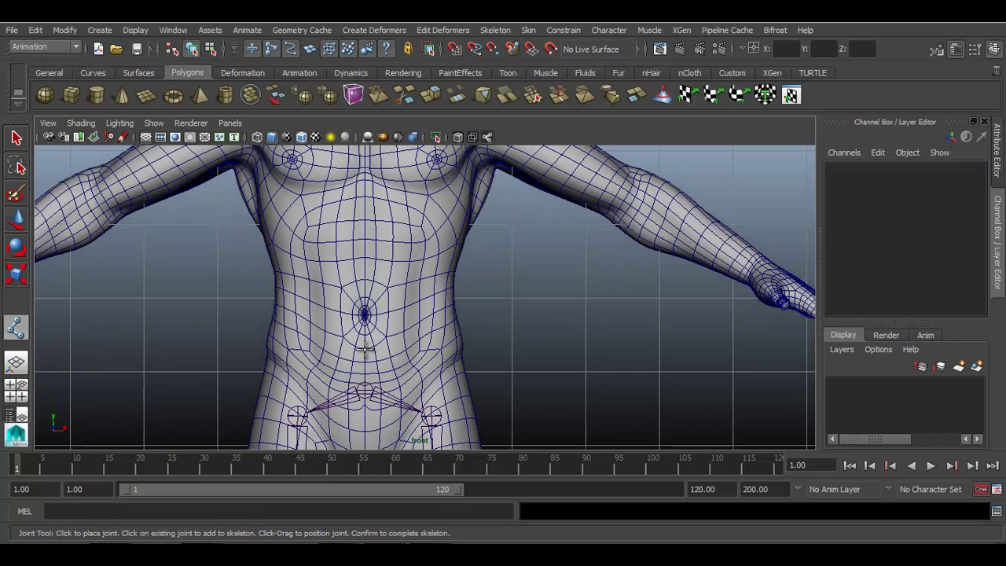
# - Place the first spine joint just below the navel and a second one about 0.97 units above it on the body's centreline
pyautogui.click(364, 352)
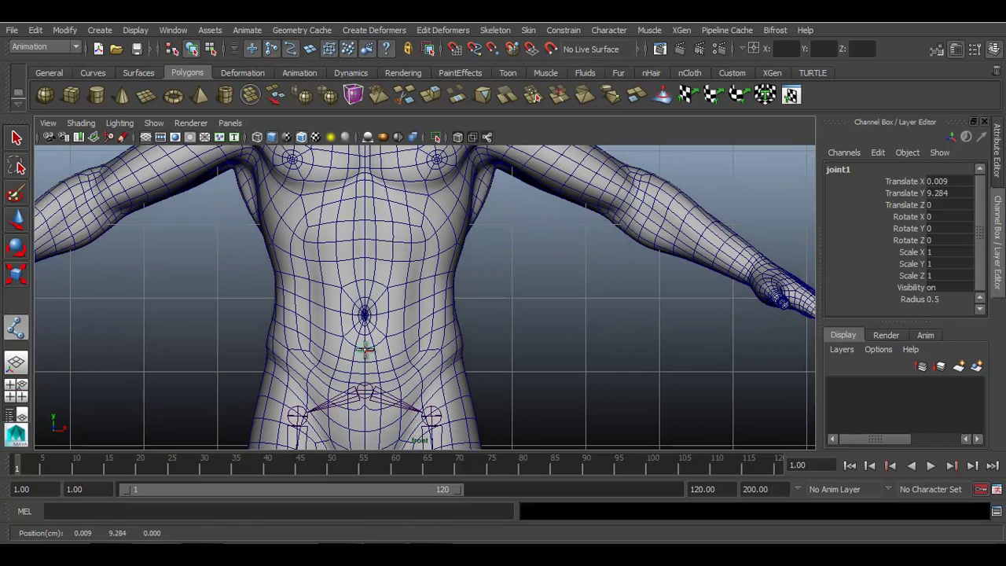
pyautogui.click(366, 266)
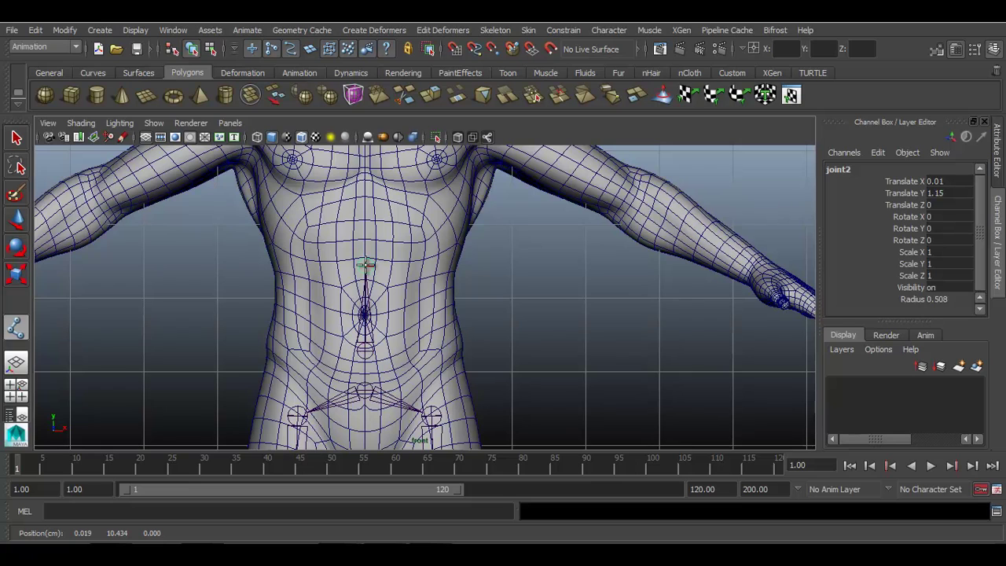
pyautogui.moveTo(366, 265); pyautogui.dragTo(364, 280)
pyautogui.keyDown('alt'); pyautogui.moveTo(396, 253); pyautogui.dragTo(397, 289, button='middle'); pyautogui.keyUp('alt')
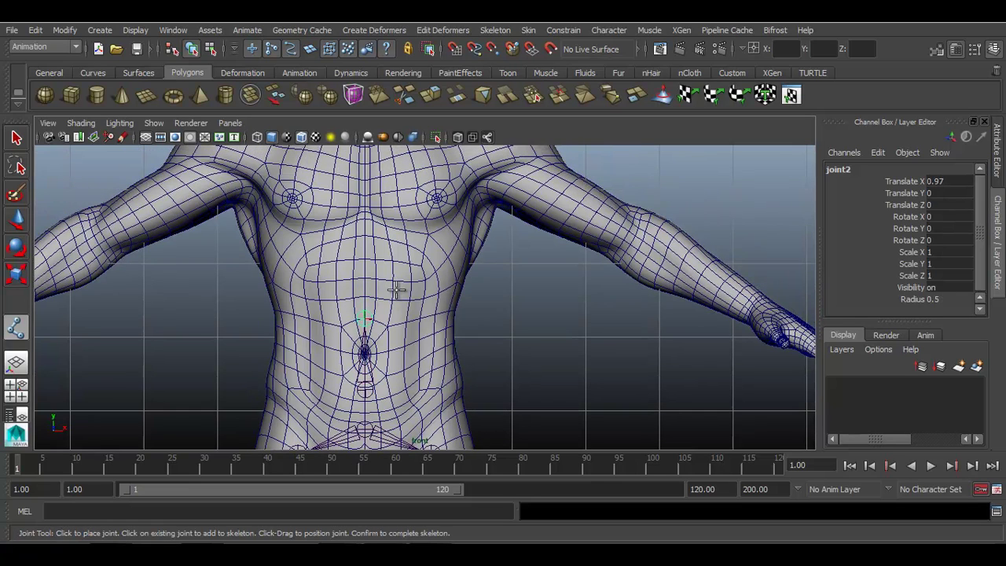
# - Extend the spine chain along the centreline with a joint below the chest and another at mid-chest, about 0.96 units higher
pyautogui.click(366, 250)
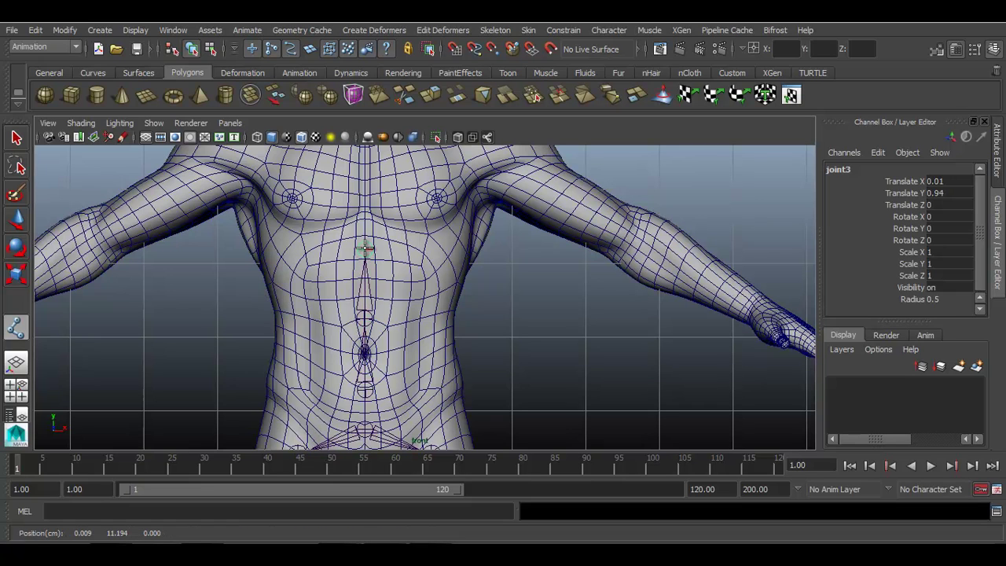
pyautogui.keyDown('alt'); pyautogui.moveTo(366, 247); pyautogui.dragTo(367, 302, button='middle'); pyautogui.keyUp('alt')
pyautogui.moveTo(365, 257); pyautogui.dragTo(367, 233)
pyautogui.press('Return')
pyautogui.keyDown('alt'); pyautogui.moveTo(367, 233); pyautogui.dragTo(368, 299, button='middle'); pyautogui.keyUp('alt')
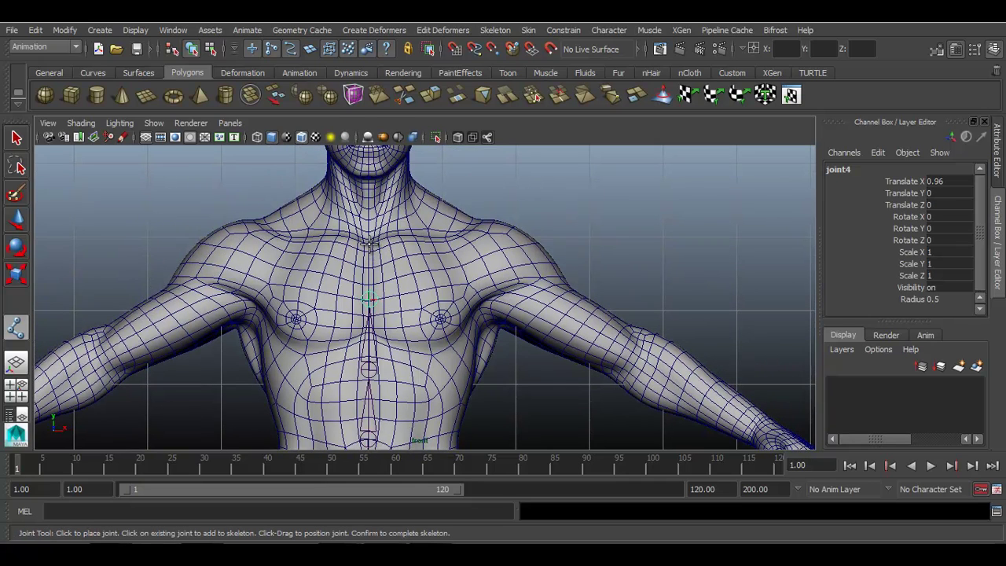
# - Add joints at the collarbone, mid-neck and mouth level along the centreline, and complete the spine and head chain
pyautogui.click(370, 243)
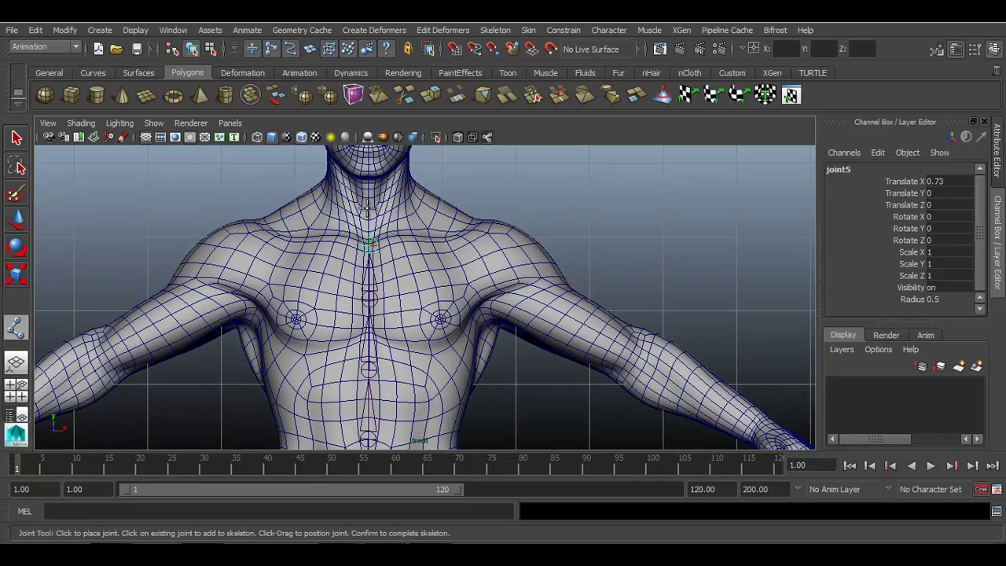
pyautogui.click(370, 201)
pyautogui.press('Return')
pyautogui.keyDown('alt'); pyautogui.moveTo(370, 201); pyautogui.dragTo(369, 273, button='middle'); pyautogui.keyUp('alt')
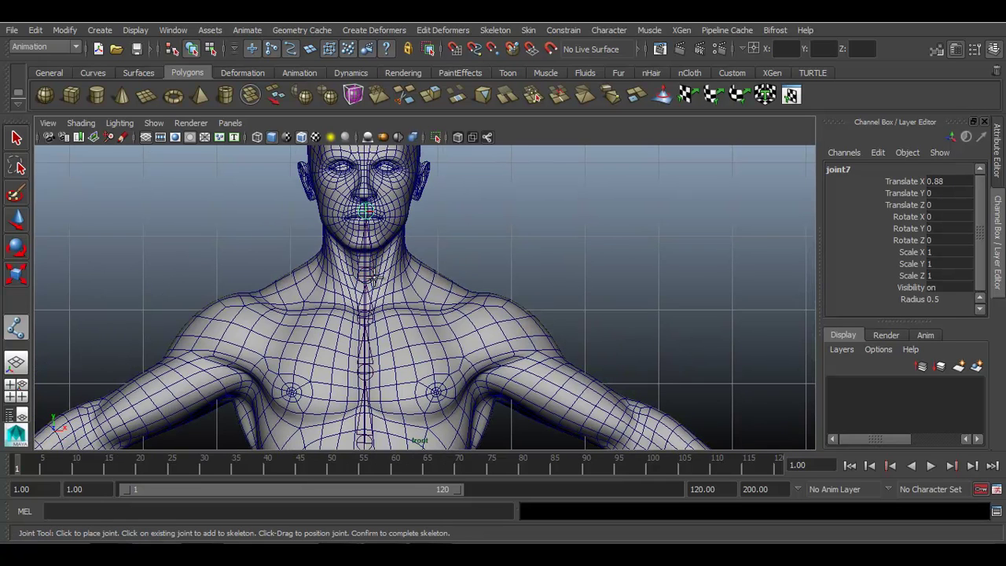
pyautogui.click(365, 211)
pyautogui.press('Return')
pyautogui.press('w')
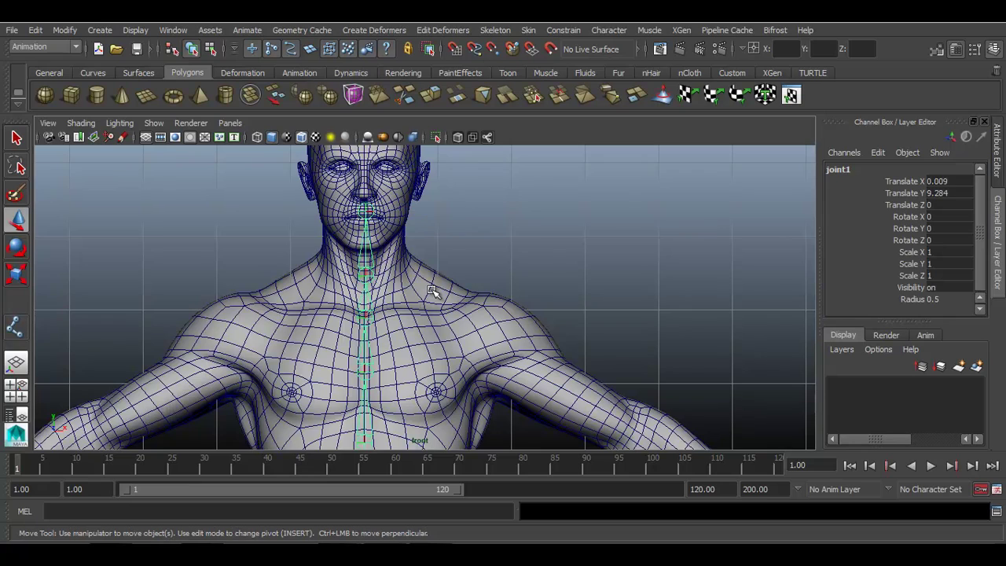
# - Move the whole spine chain forward in the side view, to a Translate Z of about 0.246
pyautogui.scroll(-5, 435, 289)
pyautogui.scroll(2, 428, 260)
pyautogui.scroll(1, 438, 264)
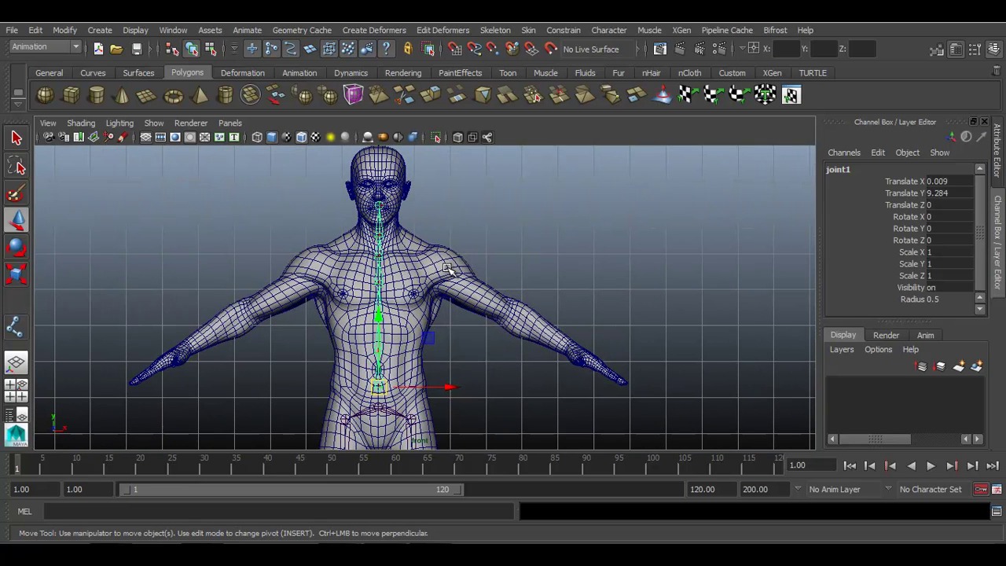
pyautogui.press('space')
pyautogui.moveTo(445, 269); pyautogui.dragTo(510, 271)
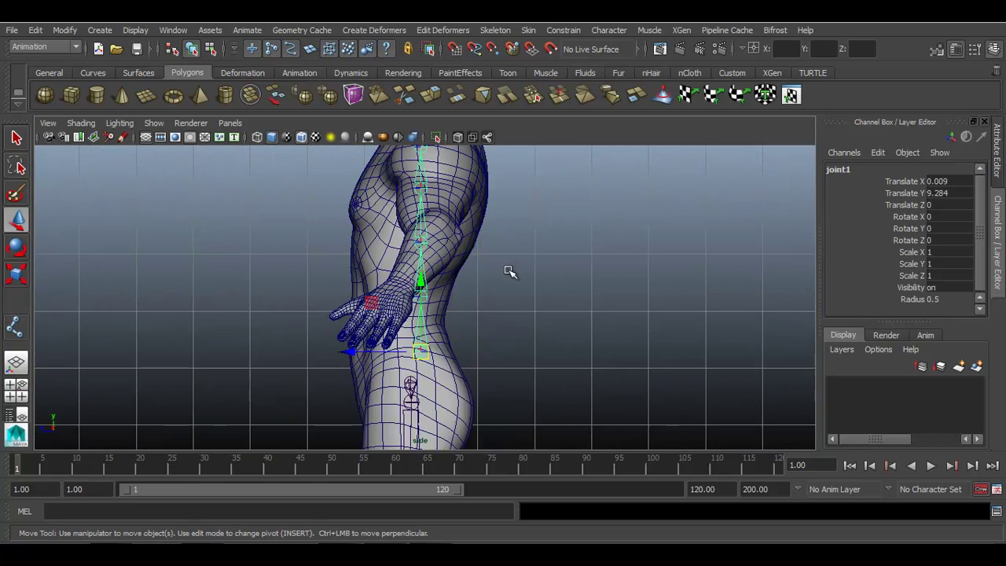
pyautogui.scroll(2, 489, 284)
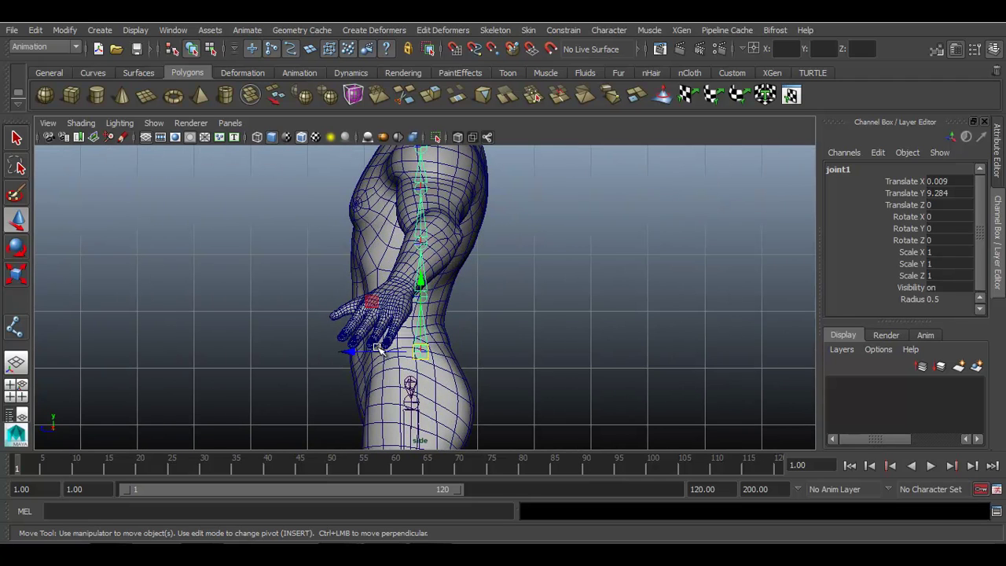
pyautogui.moveTo(370, 351); pyautogui.dragTo(355, 352)
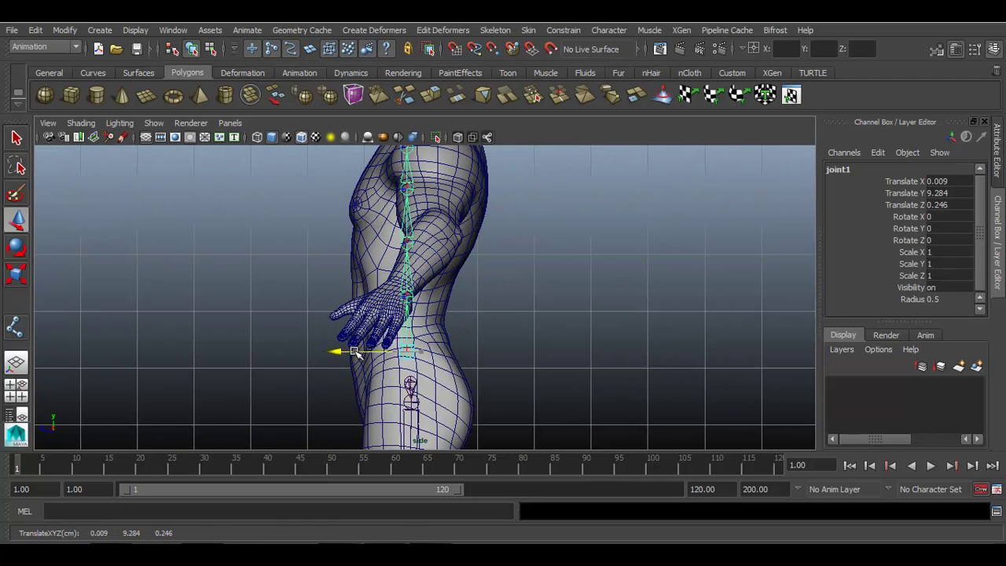
pyautogui.scroll(3, 445, 390)
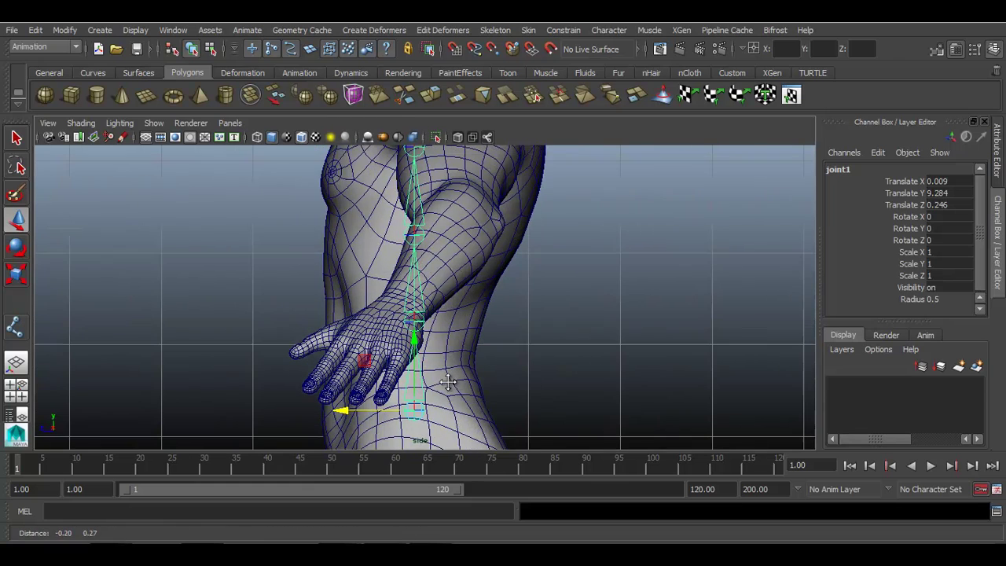
# - Reposition the second spine joint's pivot slightly lower and further forward inside the waist
pyautogui.click(421, 314)
pyautogui.scroll(-4, 461, 333)
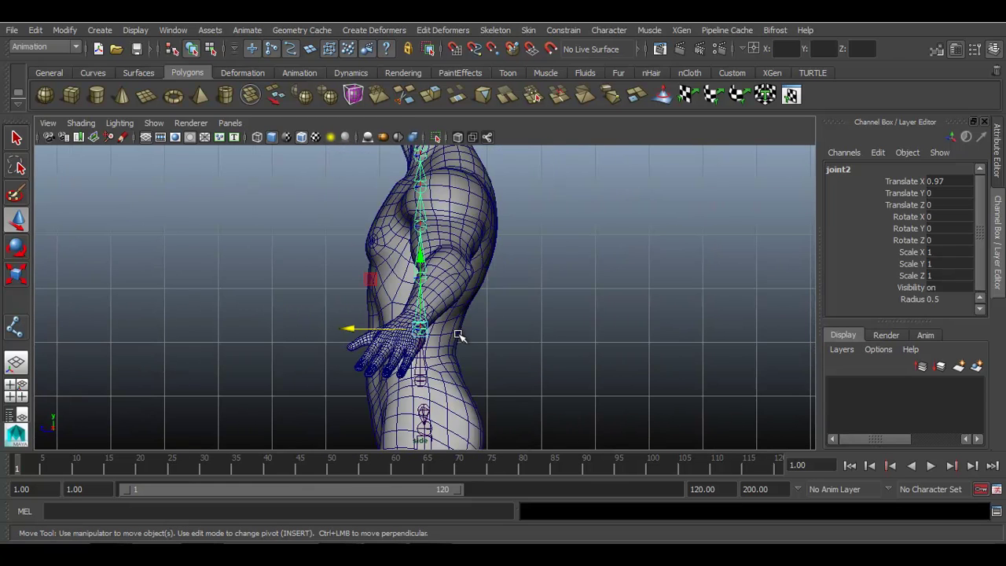
pyautogui.scroll(2, 454, 304)
pyautogui.scroll(1, 439, 308)
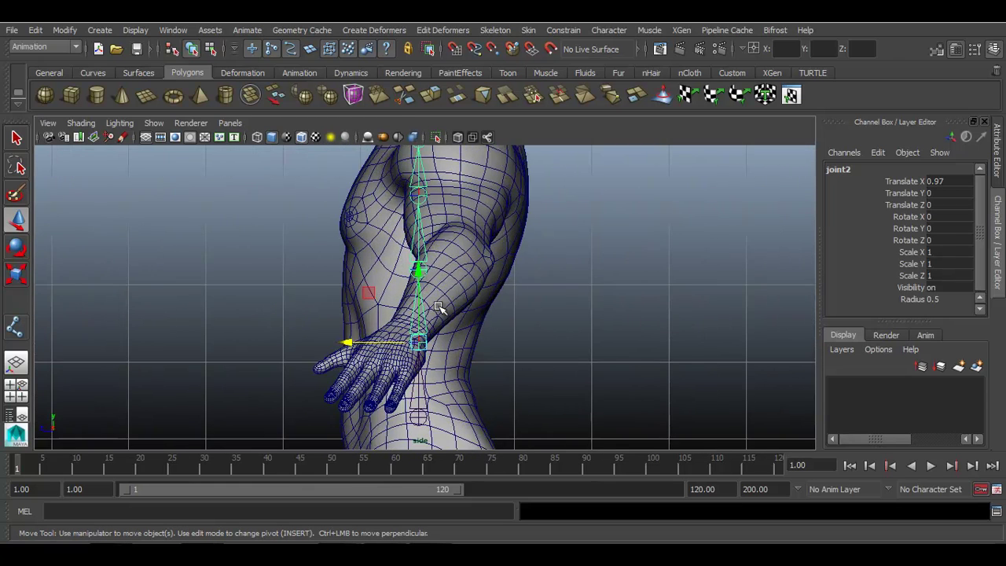
pyautogui.moveTo(422, 307); pyautogui.dragTo(420, 302)
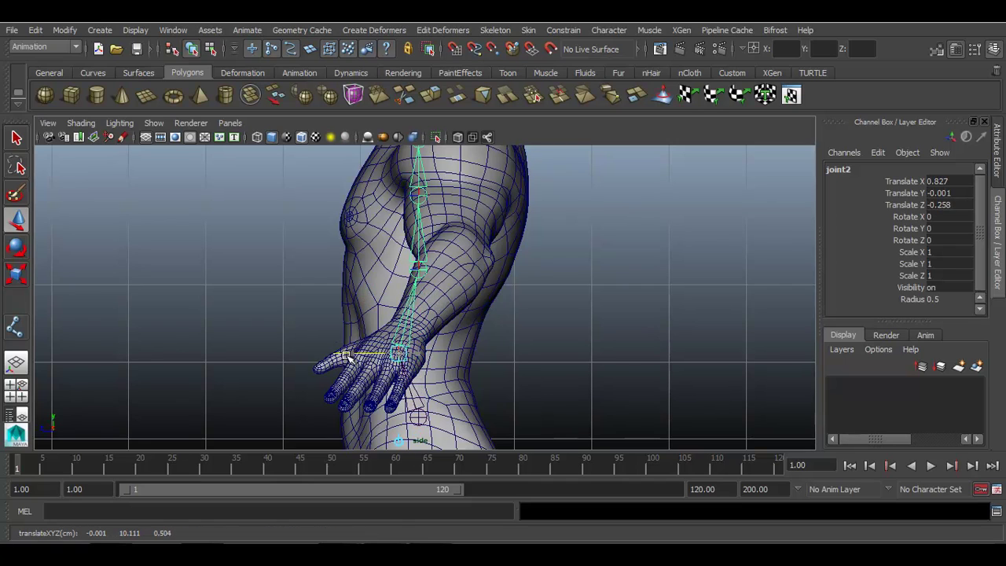
# - Reposition the third spine joint's pivot lower and forward, with a Translate Z of about 0.057
pyautogui.click(418, 265)
pyautogui.moveTo(348, 271); pyautogui.dragTo(353, 272)
pyautogui.moveTo(398, 222); pyautogui.dragTo(397, 239)
pyautogui.moveTo(351, 289); pyautogui.dragTo(347, 289)
# - Reposition the fourth spine joint's pivot slightly backward and lower inside the chest
pyautogui.keyDown('alt'); pyautogui.moveTo(407, 289); pyautogui.dragTo(392, 362, button='middle'); pyautogui.keyUp('alt')
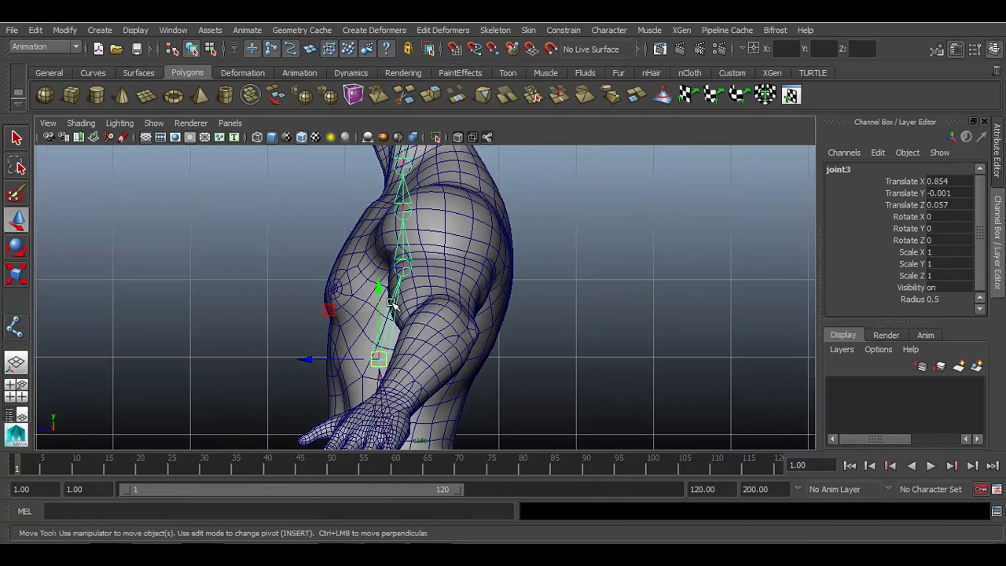
pyautogui.click(401, 269)
pyautogui.moveTo(348, 268); pyautogui.dragTo(359, 266)
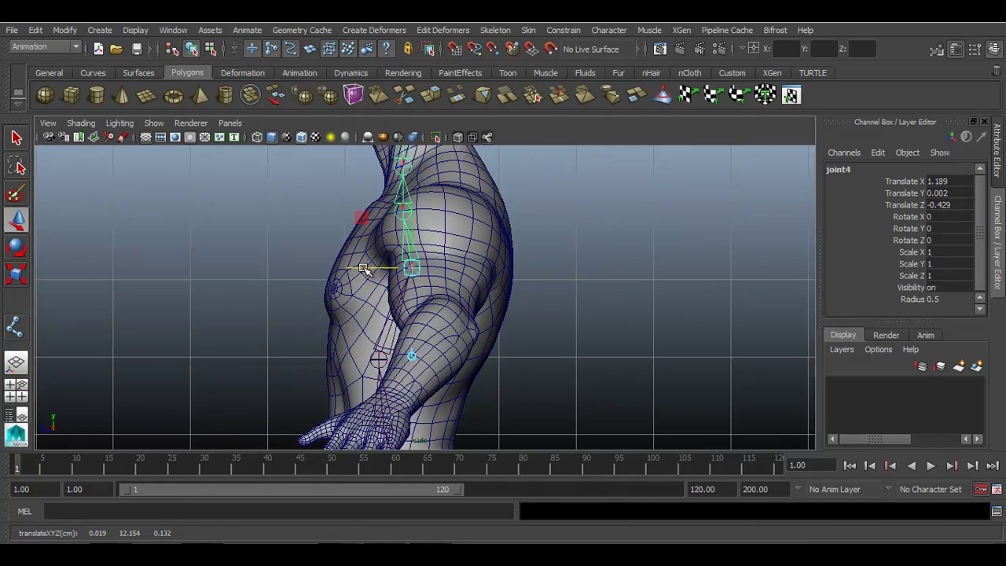
pyautogui.moveTo(412, 210); pyautogui.dragTo(412, 225)
# - Shift the head joint below the ear slightly backward, to a Translate Z of about -0.095
pyautogui.keyDown('alt'); pyautogui.moveTo(430, 221); pyautogui.dragTo(408, 367, button='middle'); pyautogui.keyUp('alt')
pyautogui.click(381, 248)
pyautogui.press('Insert')
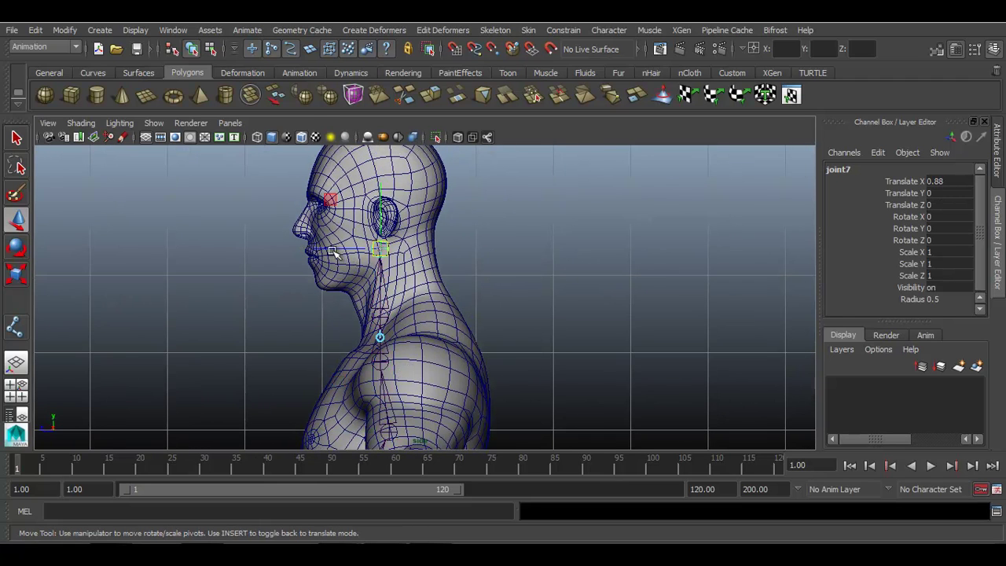
pyautogui.moveTo(322, 248); pyautogui.dragTo(328, 250)
pyautogui.press('Insert')
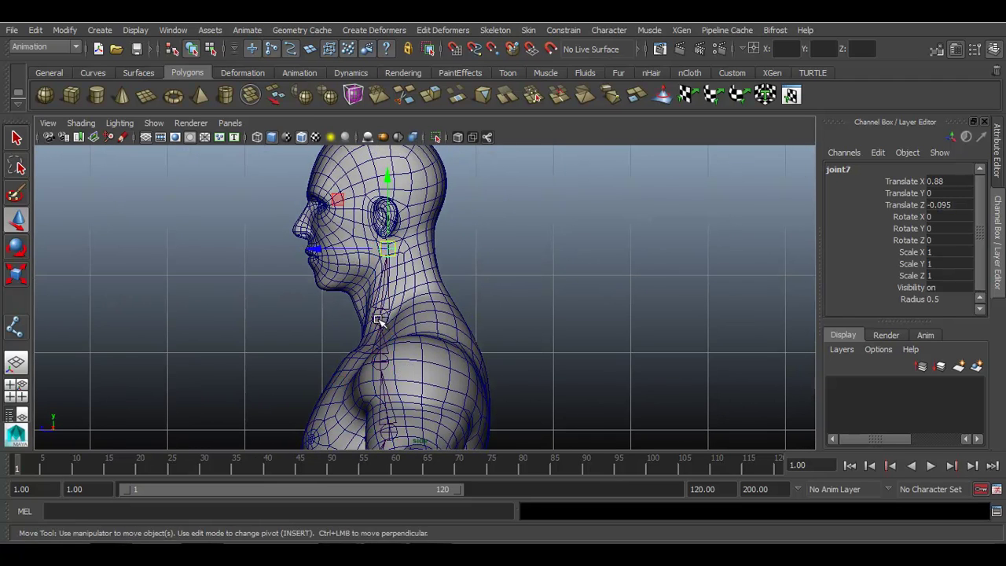
# - Reposition the neck joint's pivot backward and slightly higher, with Translate X about 0.695 and Translate Z about -0.277
pyautogui.click(384, 321)
pyautogui.press('Insert')
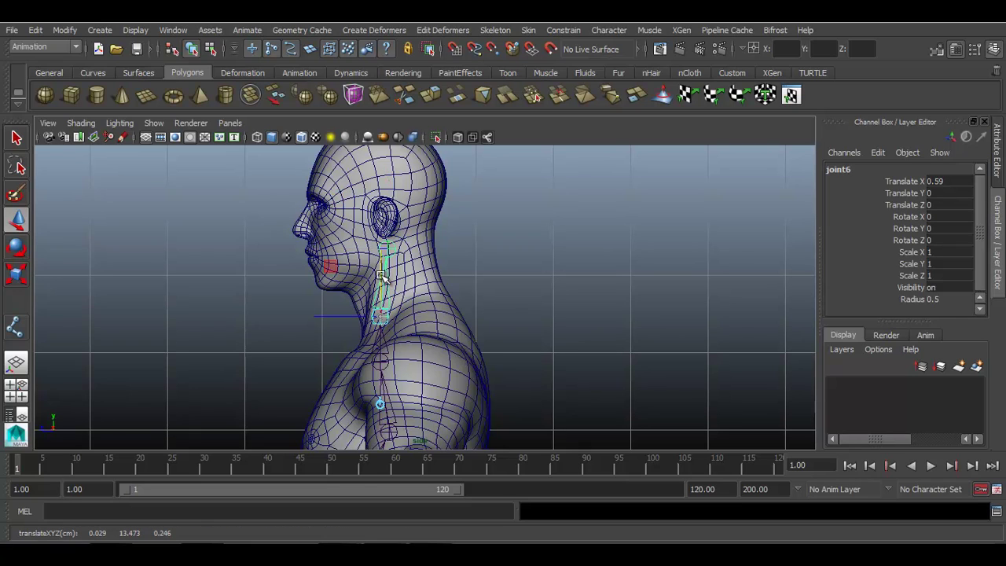
pyautogui.moveTo(316, 317); pyautogui.dragTo(347, 315)
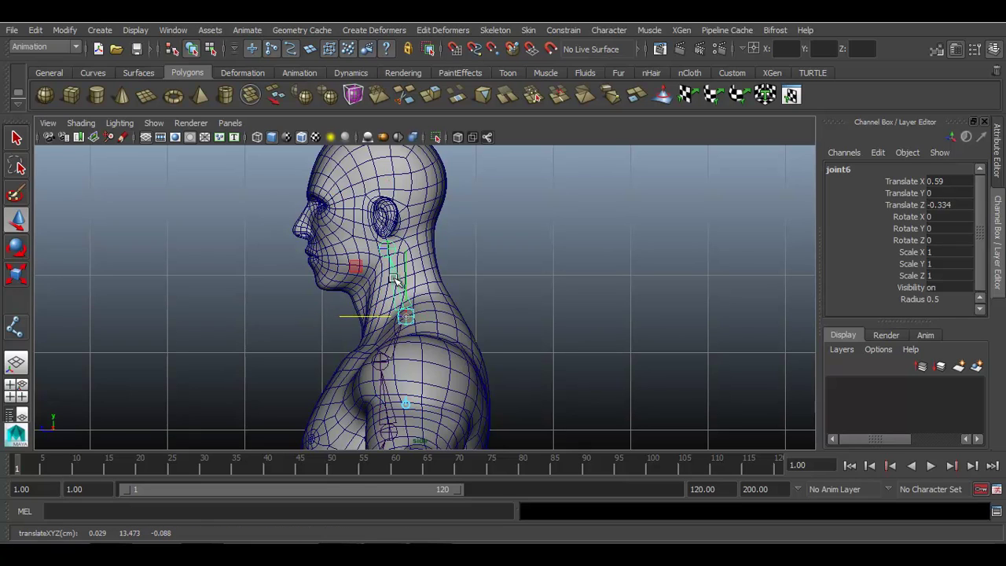
pyautogui.moveTo(408, 273); pyautogui.dragTo(409, 265)
pyautogui.moveTo(361, 307); pyautogui.dragTo(353, 307)
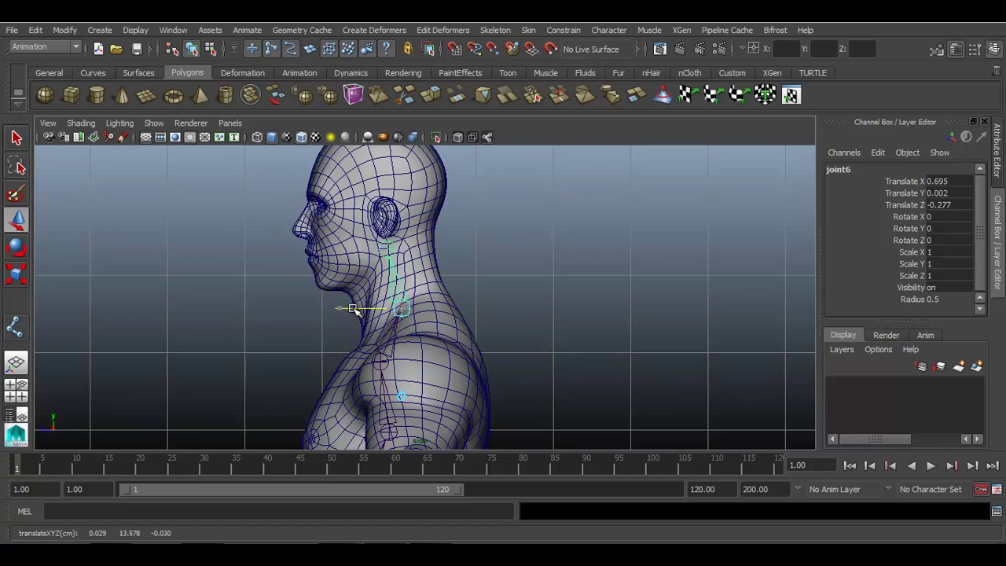
pyautogui.press('Insert')
# - Move the pivot of the joint at the base of the neck backward, to a Translate Z of about -0.2
pyautogui.keyDown('alt'); pyautogui.moveTo(412, 336); pyautogui.dragTo(400, 284, button='middle'); pyautogui.keyUp('alt')
pyautogui.click(370, 308)
pyautogui.press('Insert')
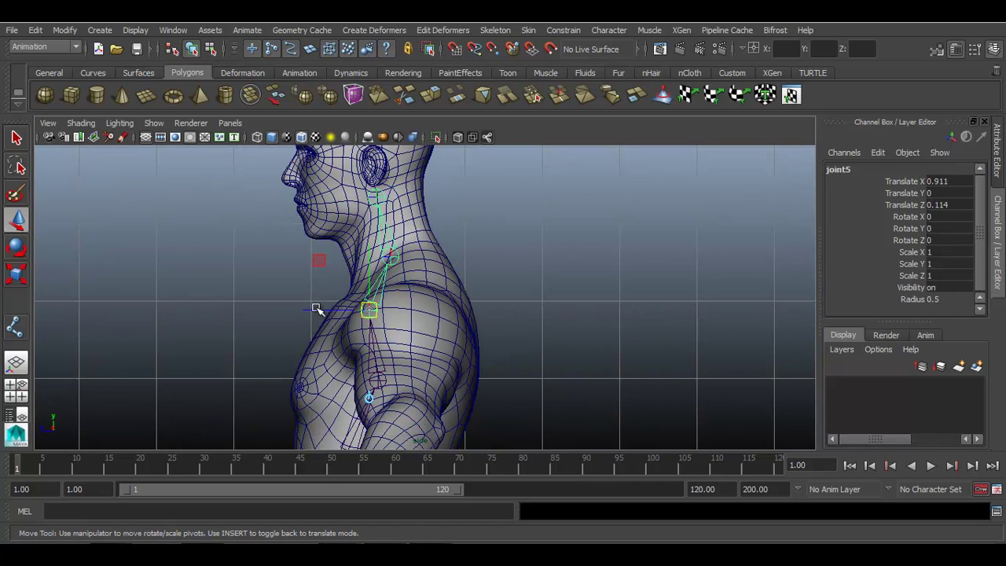
pyautogui.moveTo(315, 310); pyautogui.dragTo(339, 314)
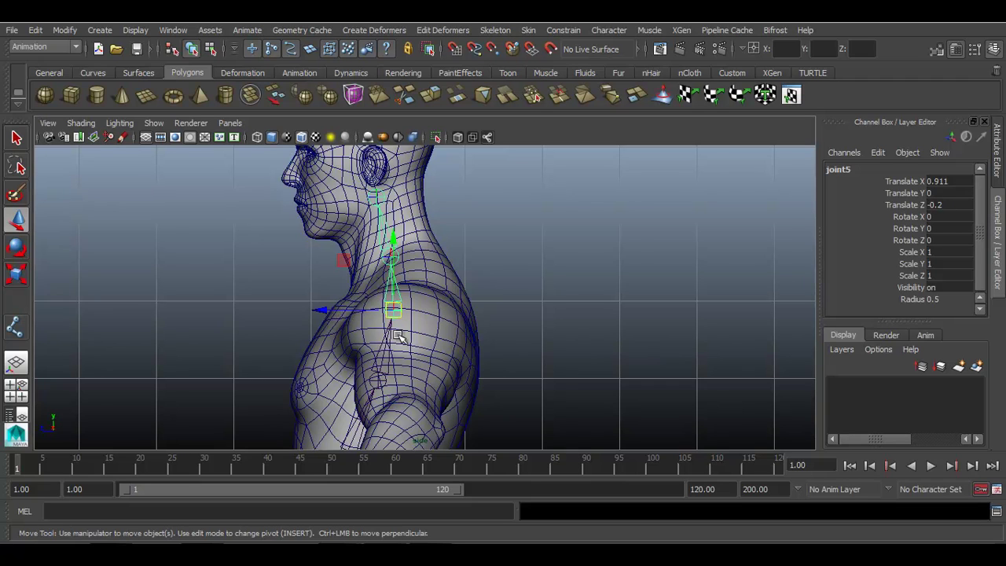
# - Lower the second and third spine joints' pivots slightly to even out the spacing along the spine
pyautogui.keyDown('alt'); pyautogui.moveTo(398, 335); pyautogui.dragTo(415, 230, button='middle'); pyautogui.keyUp('alt')
pyautogui.keyDown('alt'); pyautogui.moveTo(375, 323); pyautogui.dragTo(368, 272, button='middle'); pyautogui.keyUp('alt')
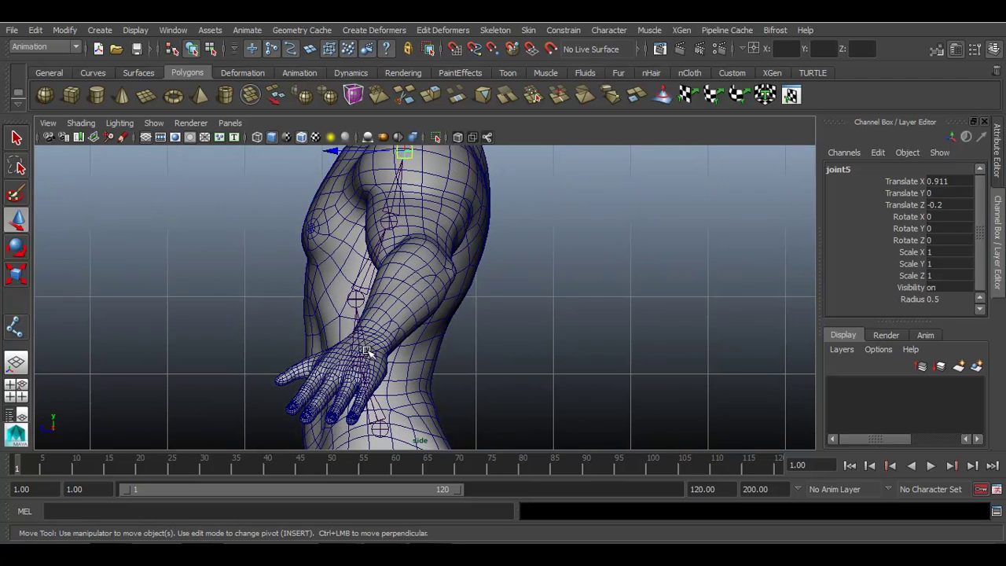
pyautogui.click(362, 364)
pyautogui.moveTo(362, 365); pyautogui.dragTo(361, 374)
pyautogui.click(353, 299)
pyautogui.moveTo(356, 300); pyautogui.dragTo(356, 322)
# - Move the fourth spine joint's pivot forward and down to a Translate X of about 0.979 and Translate Z of about -0.105
pyautogui.click(391, 222)
pyautogui.press('d')
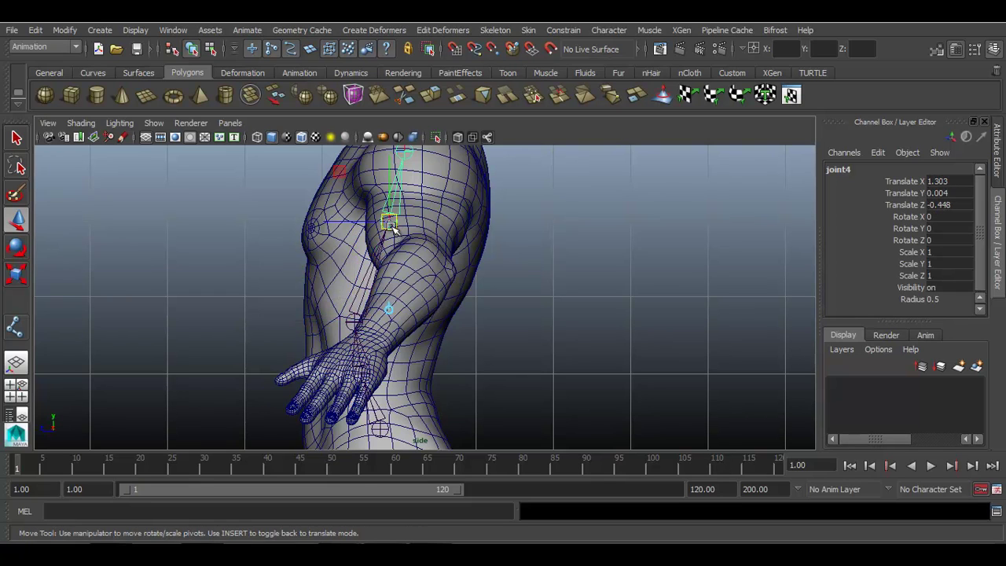
pyautogui.moveTo(390, 226); pyautogui.dragTo(361, 246)
pyautogui.press('Insert')
pyautogui.keyDown('alt'); pyautogui.moveTo(401, 188); pyautogui.dragTo(397, 276, button='middle'); pyautogui.keyUp('alt')
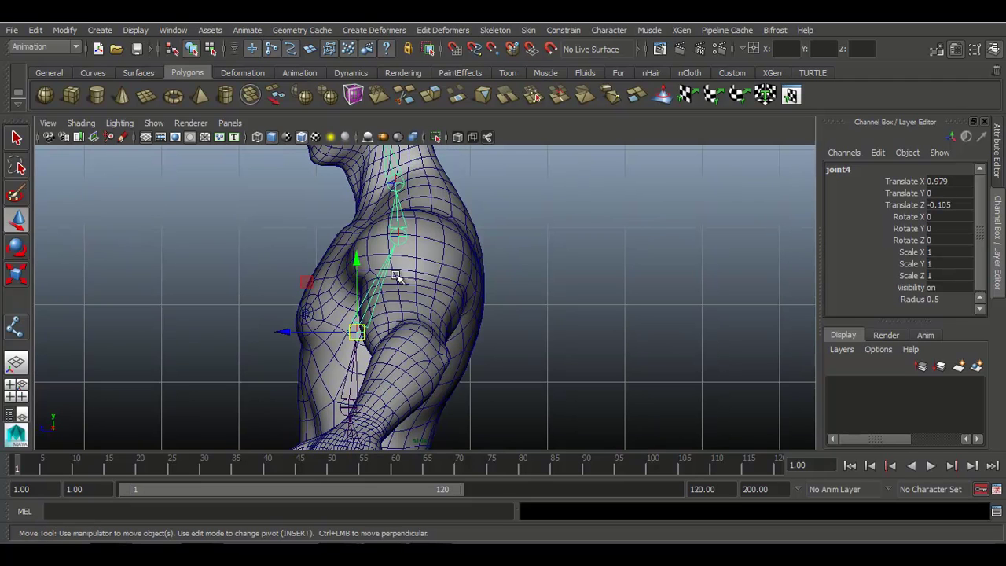
# - Lower the fifth spine joint's pivot at shoulder level, with Translate X about 1.026 and Translate Z about -0.448
pyautogui.click(396, 228)
pyautogui.moveTo(395, 228); pyautogui.dragTo(366, 250)
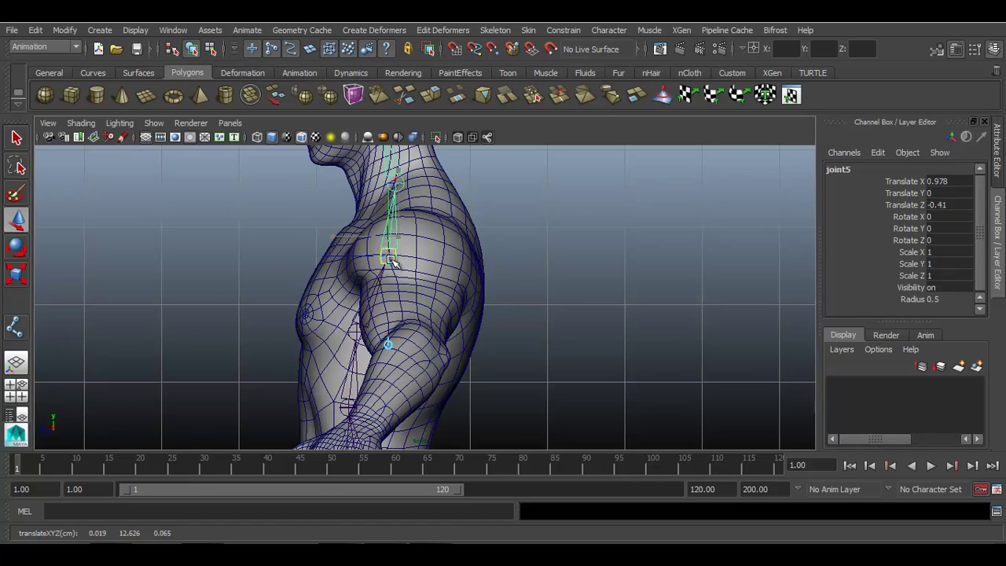
pyautogui.press('Insert')
pyautogui.keyDown('alt'); pyautogui.moveTo(405, 199); pyautogui.dragTo(398, 264, button='middle'); pyautogui.keyUp('alt')
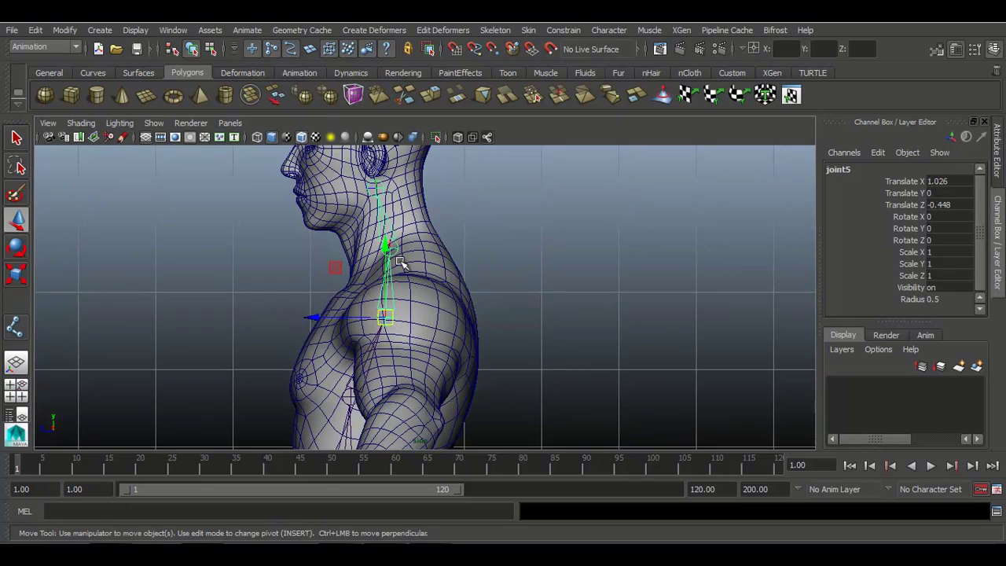
# - Nudge the neck joint's pivot slightly down and backward, to Translate X about 0.799 and Translate Z about -0.124
pyautogui.click(390, 248)
pyautogui.press('Insert')
pyautogui.moveTo(388, 246); pyautogui.dragTo(395, 253)
pyautogui.press('Insert')
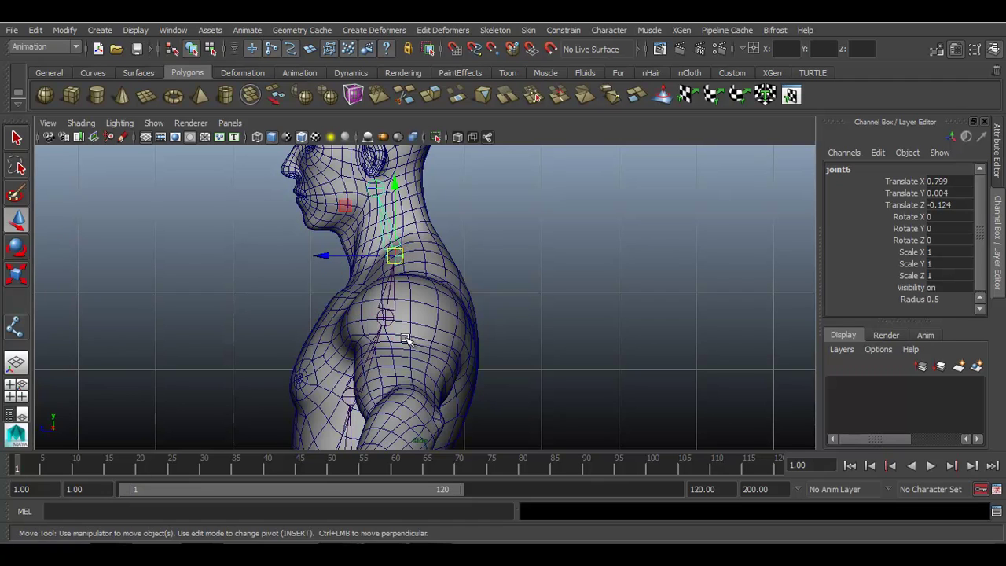
# - Fine-tune the pivots of the fifth spine joint and the neck joint, shifting both slightly forward
pyautogui.keyDown('alt'); pyautogui.moveTo(400, 321); pyautogui.dragTo(407, 276, button='middle'); pyautogui.keyUp('alt')
pyautogui.click(394, 272)
pyautogui.press('Insert')
pyautogui.moveTo(392, 271); pyautogui.dragTo(391, 268)
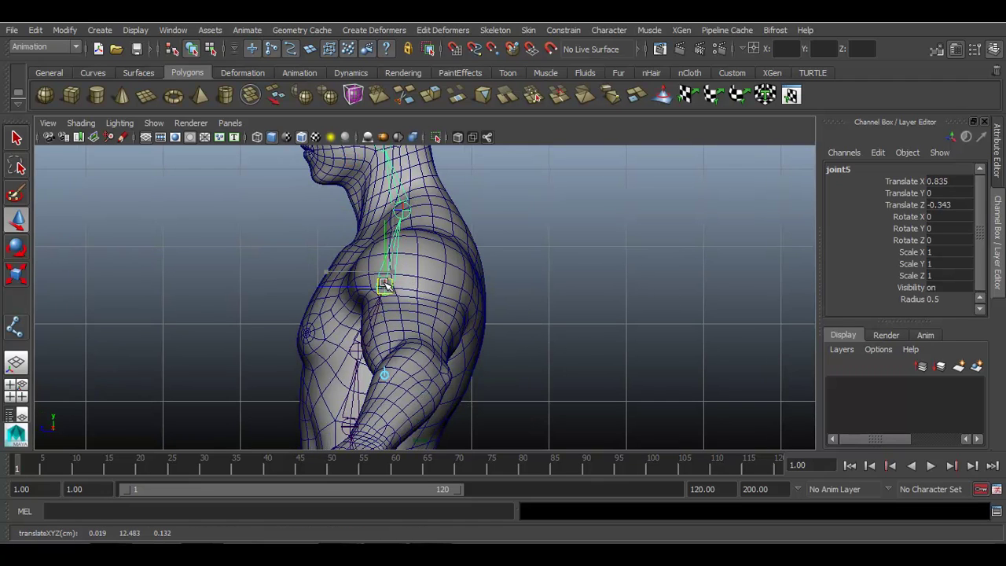
pyautogui.press('Insert')
pyautogui.click(402, 209)
pyautogui.press('Insert')
pyautogui.moveTo(403, 212); pyautogui.dragTo(400, 214)
pyautogui.press('Insert')
pyautogui.keyDown('alt'); pyautogui.moveTo(407, 298); pyautogui.dragTo(412, 229, button='middle'); pyautogui.keyUp('alt')
# - Lower the fourth spine joint's pivot and shift it forward, with Translate X about 0.779 and Translate Z about -0.038
pyautogui.click(365, 285)
pyautogui.press('Insert')
pyautogui.moveTo(364, 285); pyautogui.dragTo(358, 298)
pyautogui.press('Insert')
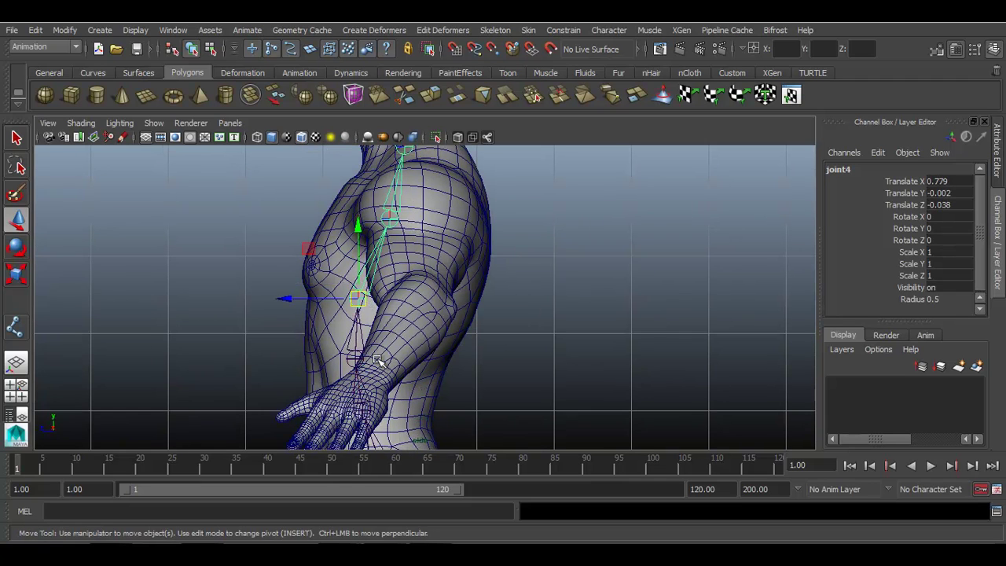
# - Lower the second spine joint's pivot slightly, to Translate X about 0.655 and Translate Z about -0.239
pyautogui.keyDown('alt'); pyautogui.moveTo(378, 360); pyautogui.dragTo(376, 292, button='middle'); pyautogui.keyUp('alt')
pyautogui.click(354, 289)
pyautogui.press('Insert')
pyautogui.press('Insert')
pyautogui.click(361, 343)
pyautogui.press('Insert')
pyautogui.moveTo(361, 343); pyautogui.dragTo(363, 346)
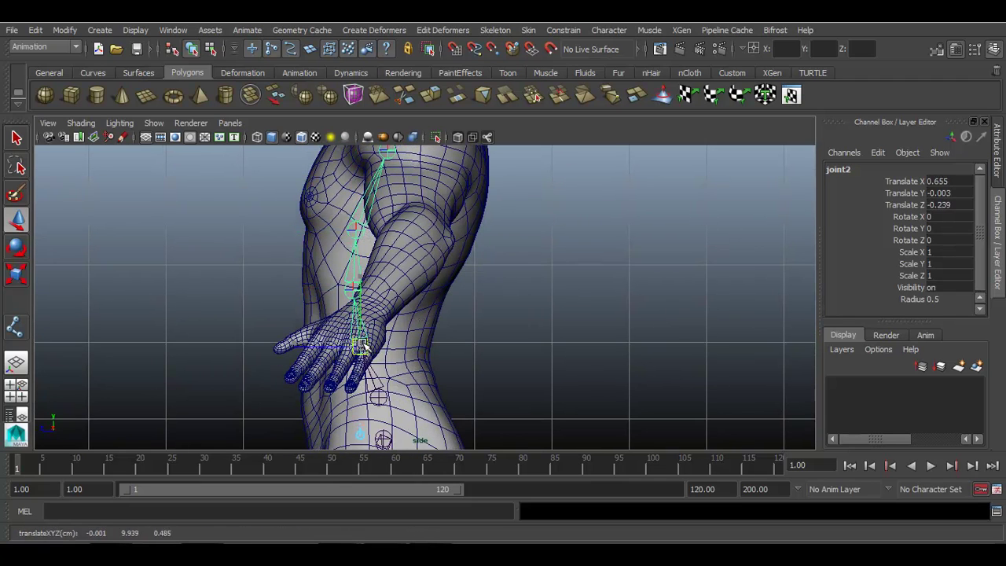
pyautogui.press('Insert')
# - Move the root spine joint's pivot slightly forward and down, to Translate Y about 9.188 and Translate Z about 0.332
pyautogui.click(381, 397)
pyautogui.press('Insert')
pyautogui.moveTo(381, 398); pyautogui.dragTo(376, 404)
pyautogui.press('Insert')
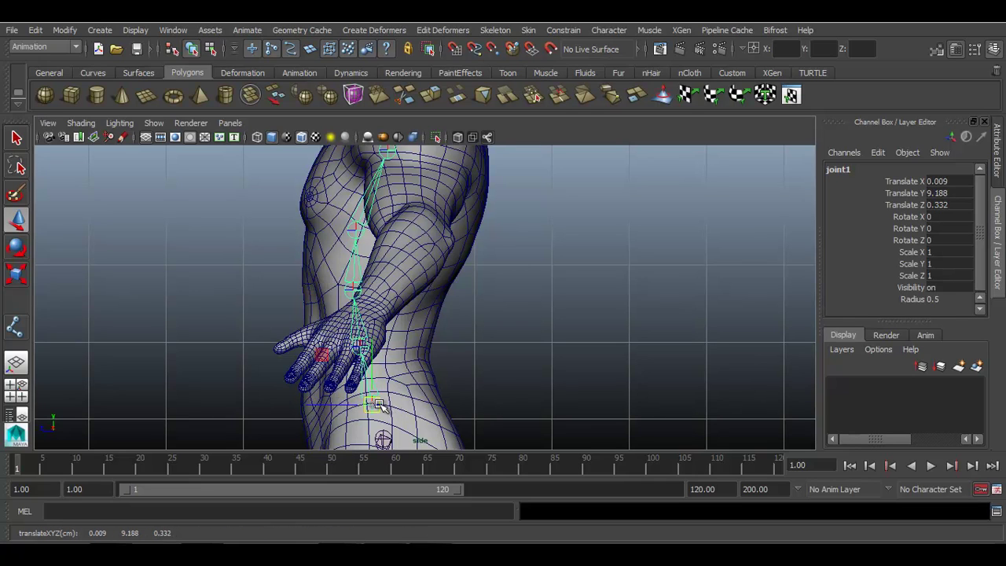
# - Lower the second spine joint's pivot further, to Translate X about 0.646 and Translate Z about -0.162
pyautogui.keyDown('alt'); pyautogui.moveTo(381, 346); pyautogui.dragTo(382, 381, button='middle'); pyautogui.keyUp('alt')
pyautogui.click(360, 379)
pyautogui.press('Insert')
pyautogui.moveTo(361, 375); pyautogui.dragTo(362, 383)
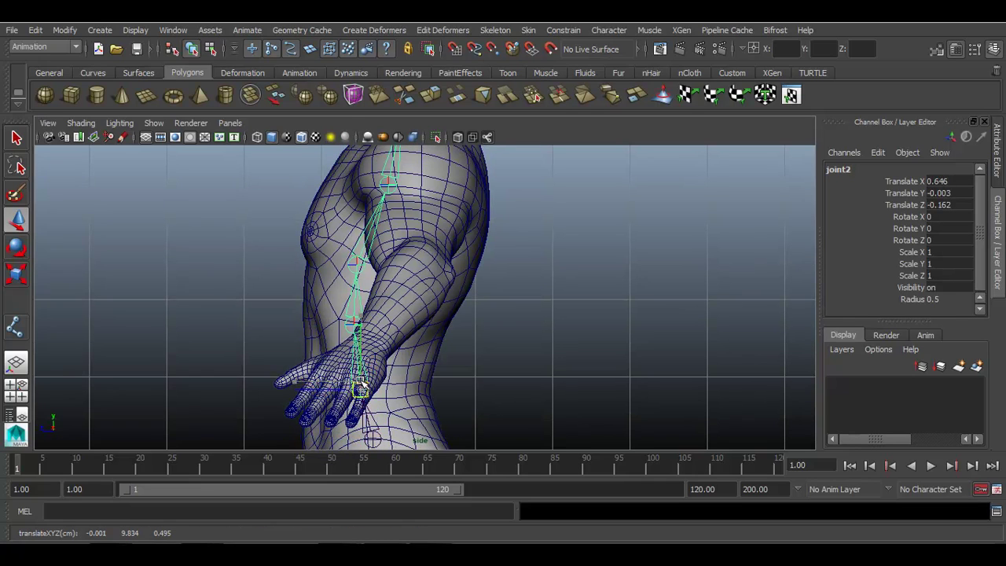
pyautogui.press('Insert')
# - Shift the third spine joint's pivot forward and down, to Translate X about 0.759 and Translate Z about 0.153, and raise the fourth's slightly
pyautogui.click(354, 322)
pyautogui.press('Insert')
pyautogui.moveTo(353, 322); pyautogui.dragTo(348, 328)
pyautogui.press('Insert')
pyautogui.click(358, 267)
pyautogui.press('Insert')
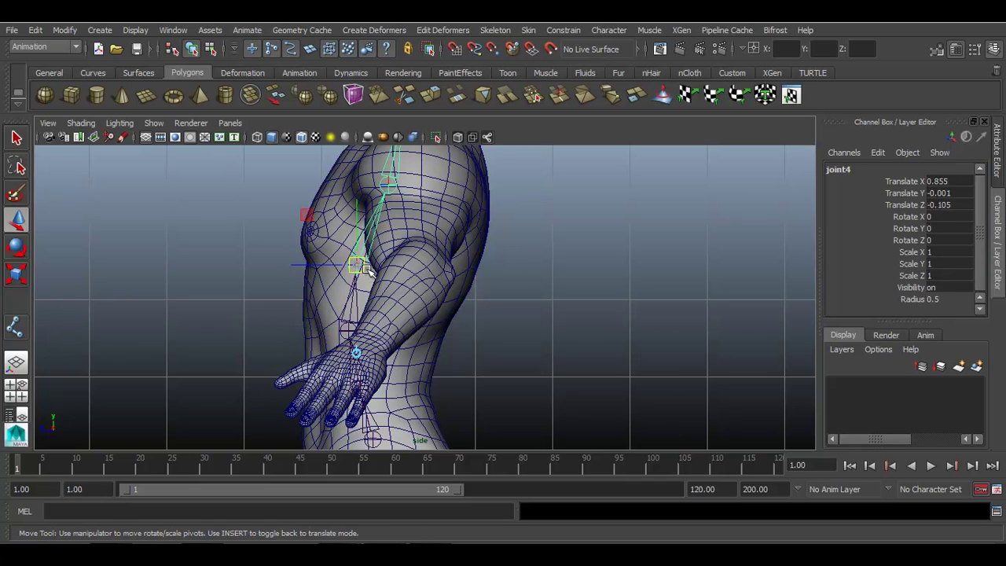
pyautogui.moveTo(356, 265); pyautogui.dragTo(353, 257)
pyautogui.press('w')
# - Move the fifth spine joint's pivot forward, to a Translate Z of about -0.324
pyautogui.keyDown('alt'); pyautogui.moveTo(392, 201); pyautogui.dragTo(383, 249, button='middle'); pyautogui.keyUp('alt')
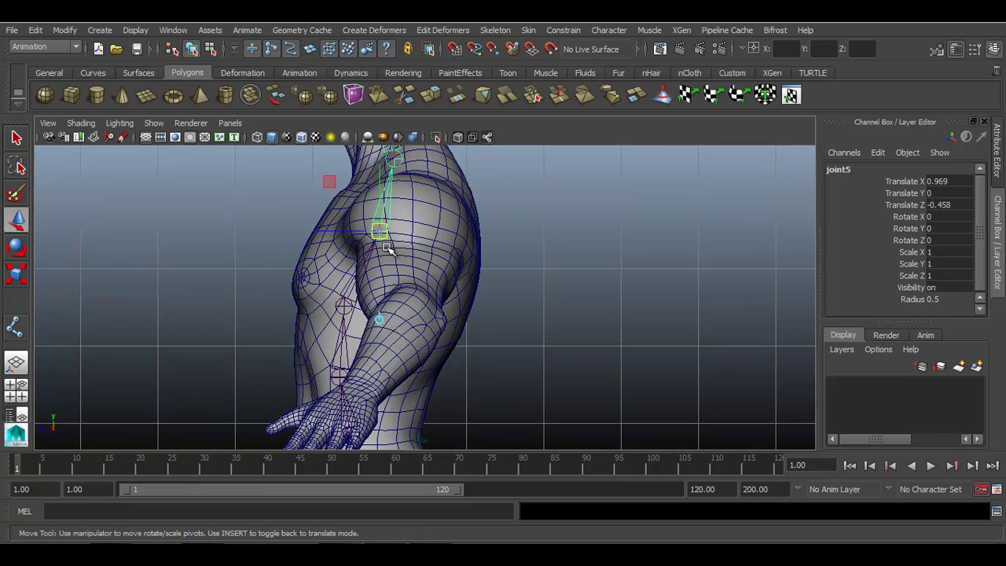
pyautogui.moveTo(380, 232); pyautogui.dragTo(369, 232)
pyautogui.press('Insert')
pyautogui.keyDown('alt'); pyautogui.moveTo(399, 250); pyautogui.dragTo(400, 327, button='middle'); pyautogui.keyUp('alt')
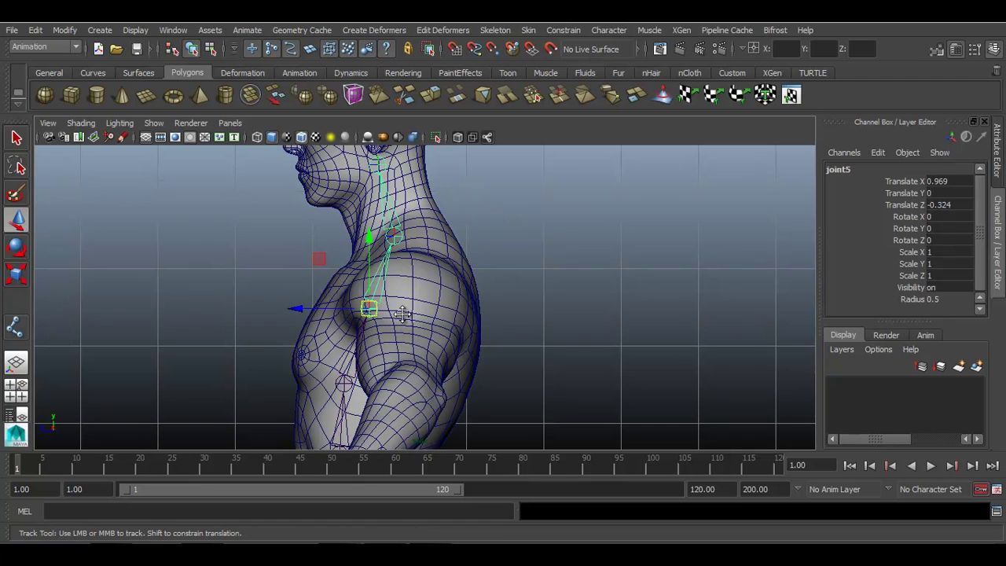
pyautogui.click(555, 322)
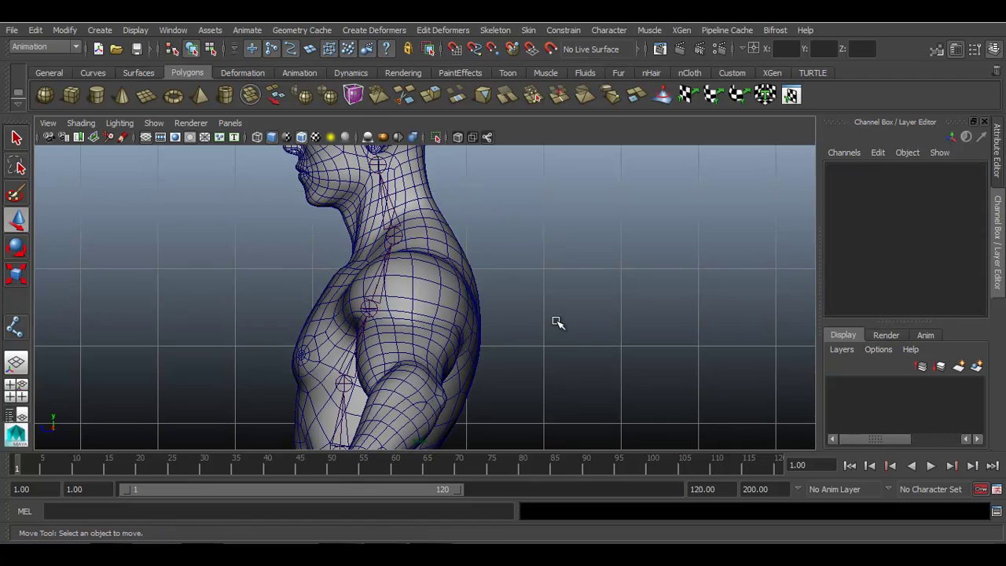
# - Shift the fifth spine joint's pivot slightly backward
pyautogui.click(372, 299)
pyautogui.press('Insert')
pyautogui.moveTo(368, 300); pyautogui.dragTo(377, 301)
pyautogui.press('Insert')
# - Move the neck joint's pivot slightly forward and up, to Translate X about 1.009 and Translate Z about -0.172
pyautogui.click(397, 225)
pyautogui.press('Insert')
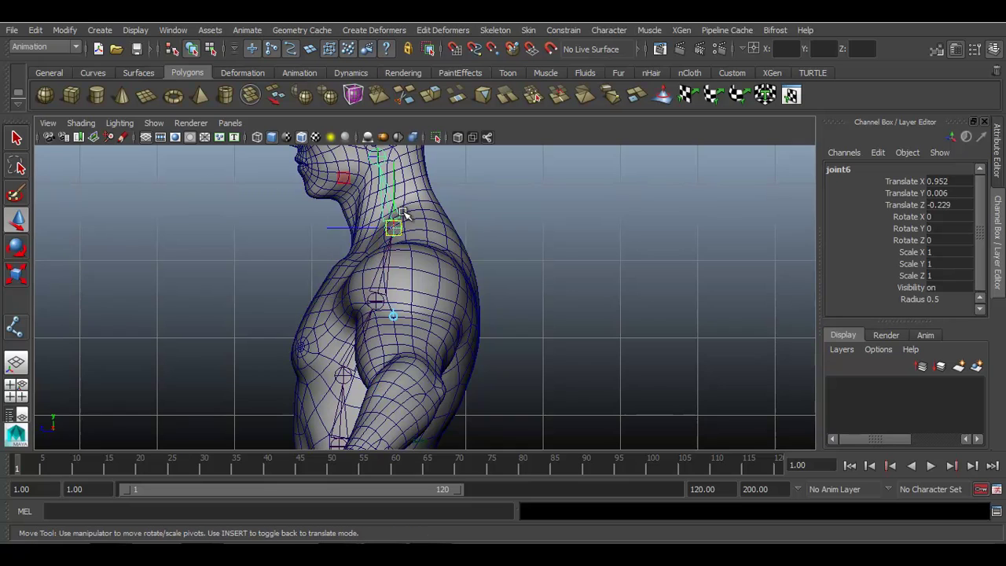
pyautogui.moveTo(394, 228); pyautogui.dragTo(389, 223)
pyautogui.press('Insert')
pyautogui.keyDown('alt'); pyautogui.moveTo(407, 244); pyautogui.dragTo(409, 194, button='middle'); pyautogui.keyUp('alt')
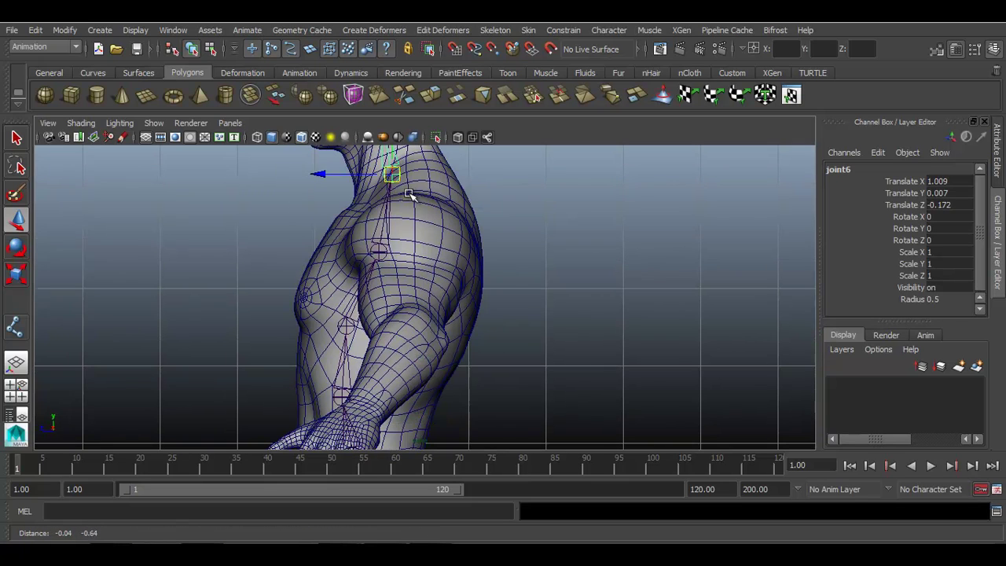
# - Nudge the fifth spine joint's pivot backward and down, to Translate X about 0.949 and Translate Z about -0.458
pyautogui.click(380, 250)
pyautogui.press('Insert')
pyautogui.moveTo(380, 251); pyautogui.dragTo(383, 253)
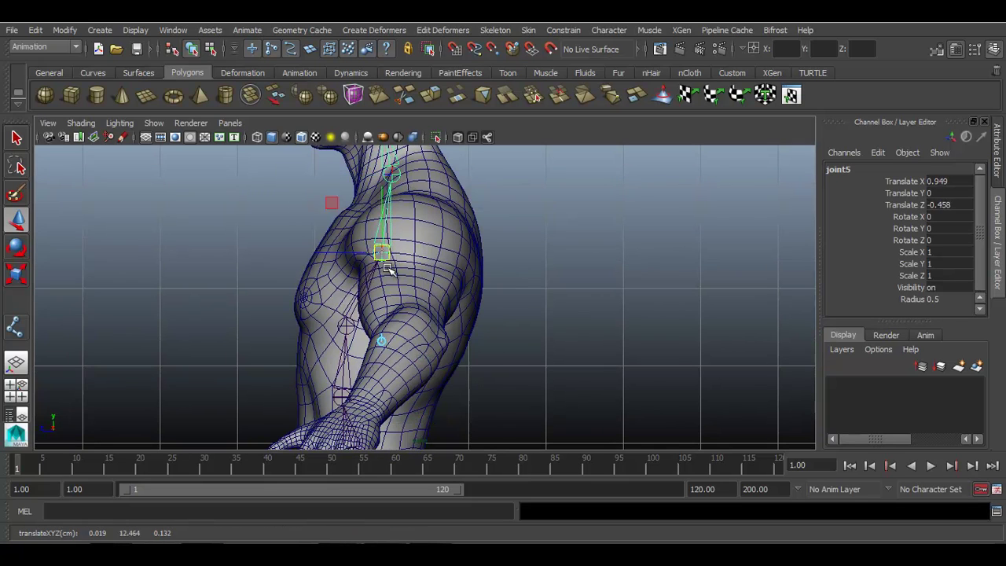
pyautogui.press('Insert')
# - Nudge the fourth spine joint's pivot backward and down, to Translate X about 0.836 and Translate Z about -0.114
pyautogui.keyDown('alt'); pyautogui.moveTo(388, 269); pyautogui.dragTo(393, 228, button='middle'); pyautogui.keyUp('alt')
pyautogui.click(353, 288)
pyautogui.press('Insert')
pyautogui.moveTo(349, 287); pyautogui.dragTo(354, 292)
pyautogui.press('Insert')
pyautogui.click(509, 303)
# - Switch to the front view and turn off the wireframe overlay on the shaded body
pyautogui.keyDown('alt'); pyautogui.moveTo(452, 350); pyautogui.dragTo(461, 306, button='middle'); pyautogui.keyUp('alt')
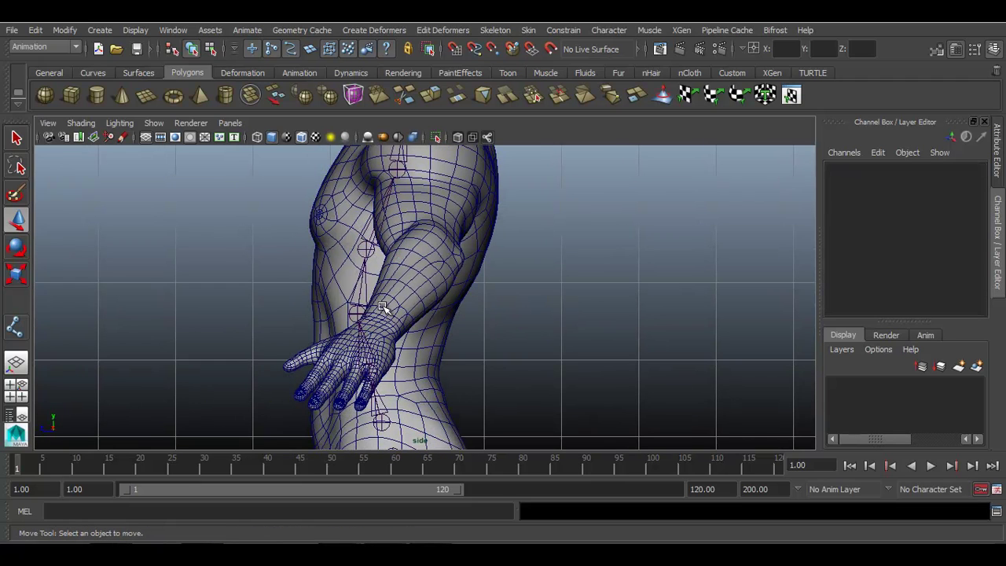
pyautogui.press('space')
pyautogui.moveTo(383, 307); pyautogui.dragTo(385, 342)
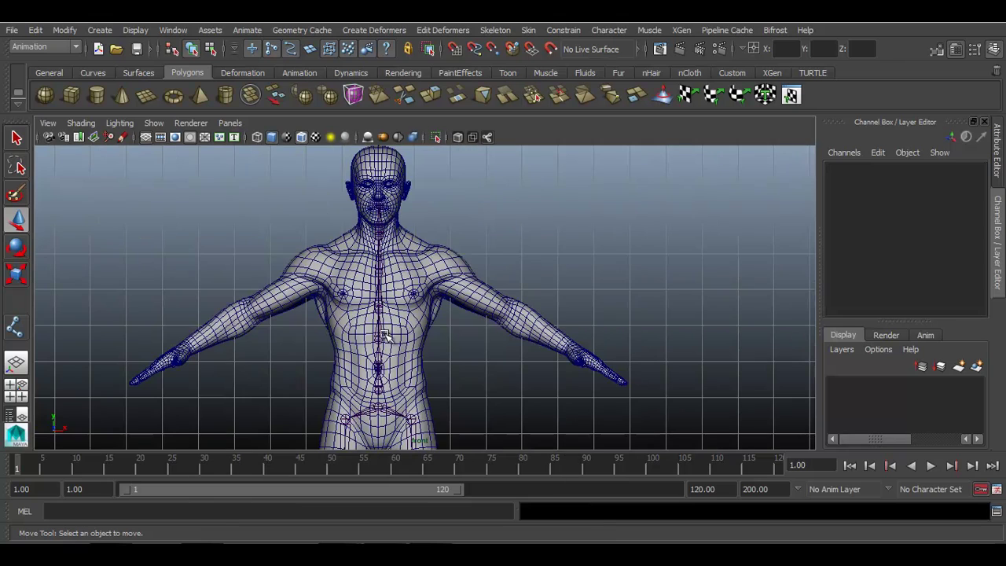
pyautogui.click(302, 138)
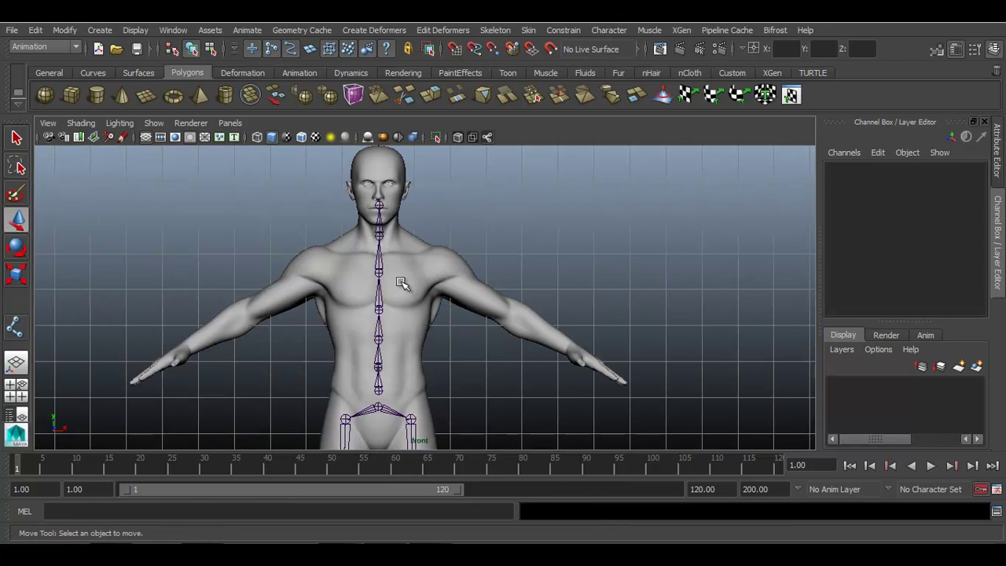
pyautogui.scroll(5, 443, 360)
pyautogui.keyDown('alt'); pyautogui.moveTo(444, 361); pyautogui.dragTo(330, 348, button='right'); pyautogui.keyUp('alt')
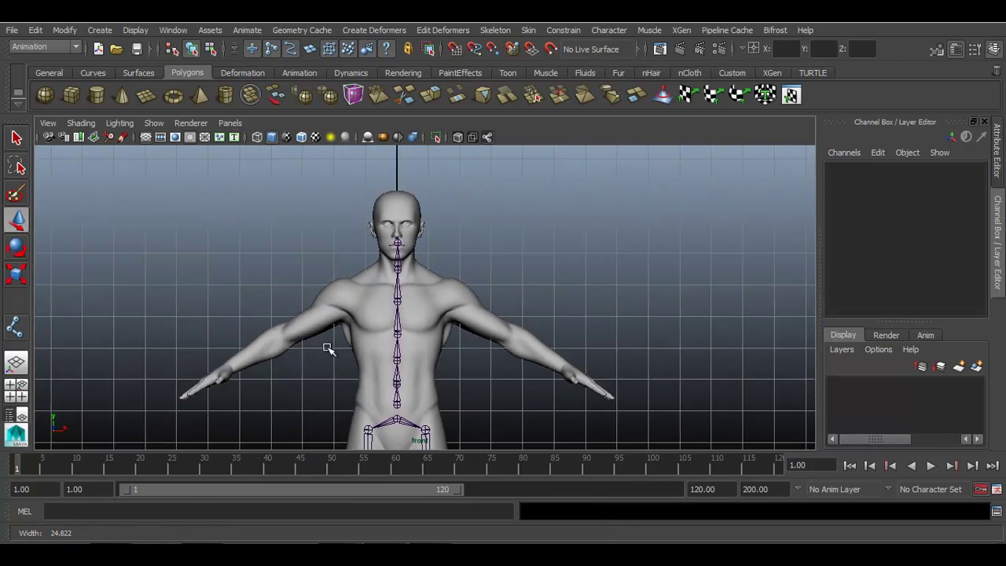
# - Examine the spine, neck and head chain inside the body from several angles in the perspective view
pyautogui.press('space')
pyautogui.moveTo(343, 348); pyautogui.dragTo(433, 312)
pyautogui.keyDown('alt'); pyautogui.moveTo(432, 309); pyautogui.dragTo(382, 315, button='right'); pyautogui.keyUp('alt')
pyautogui.keyDown('alt'); pyautogui.moveTo(409, 321); pyautogui.dragTo(281, 327); pyautogui.keyUp('alt')
pyautogui.keyDown('alt'); pyautogui.moveTo(314, 338); pyautogui.dragTo(461, 401, button='right'); pyautogui.keyUp('alt')
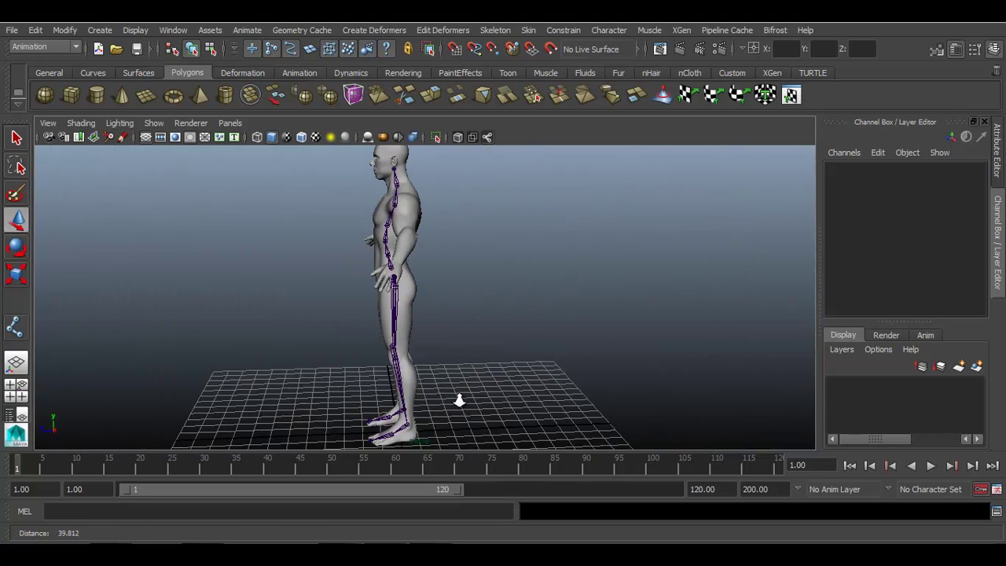
pyautogui.keyDown('alt'); pyautogui.moveTo(440, 309); pyautogui.dragTo(419, 407, button='middle'); pyautogui.keyUp('alt')
pyautogui.keyDown('alt'); pyautogui.moveTo(420, 407); pyautogui.dragTo(464, 402); pyautogui.keyUp('alt')
pyautogui.keyDown('alt'); pyautogui.moveTo(416, 397); pyautogui.dragTo(466, 403, button='right'); pyautogui.keyUp('alt')
pyautogui.keyDown('alt'); pyautogui.moveTo(466, 404); pyautogui.dragTo(443, 330); pyautogui.keyUp('alt')
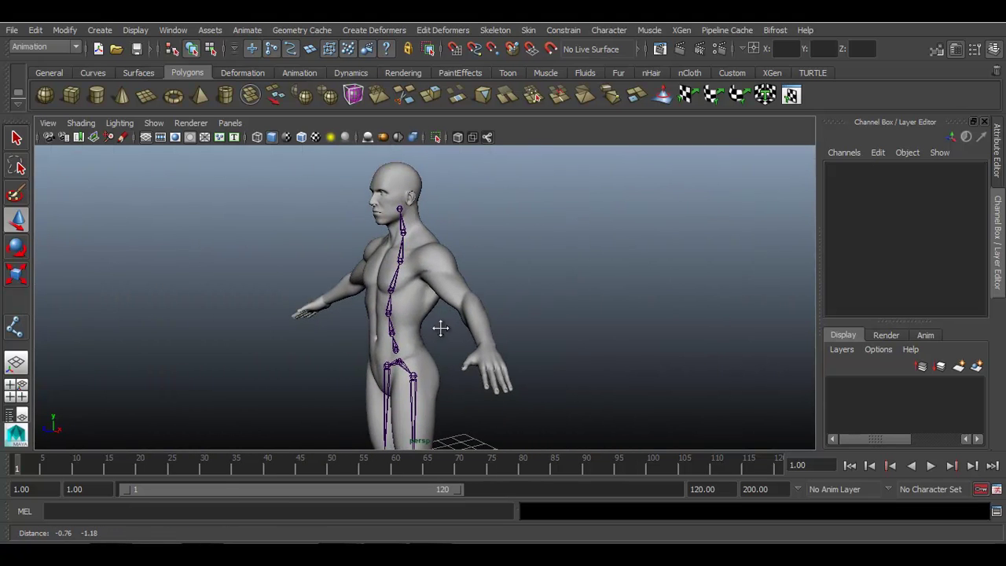
# - Rename the root joint of the spine chain LW_SPINE_A_01 and copy the name
pyautogui.click(398, 348)
pyautogui.moveTo(511, 336)
pyautogui.keyDown('alt'); pyautogui.mouseDown()
pyautogui.moveTo(407, 337)
pyautogui.moveTo(506, 338)
pyautogui.mouseUp(); pyautogui.keyUp('alt')
pyautogui.doubleClick(860, 169)
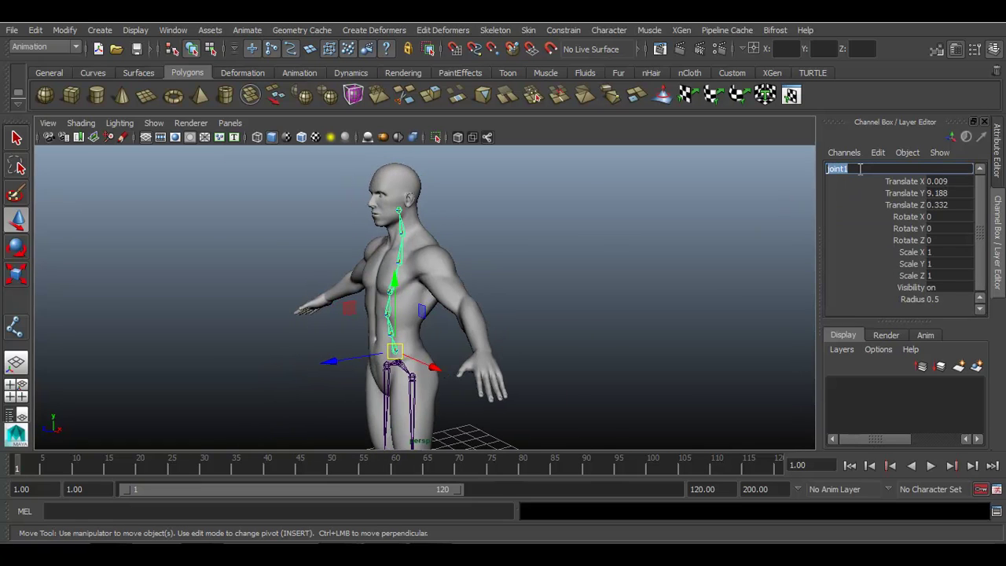
pyautogui.write('SPINE')
pyautogui.write('lw')
pyautogui.press('BackSpace')
pyautogui.press('BackSpace')
pyautogui.write('LW_')
pyautogui.write('a')
pyautogui.press('BackSpace')
pyautogui.write('A_01')
pyautogui.press('Return')
pyautogui.hotkey('ctrl', 'c')
pyautogui.press('capslock')
# - Rename the second spine joint LW_SPINE_B_01, reusing the copied name
pyautogui.press('Down')
pyautogui.doubleClick(860, 169)
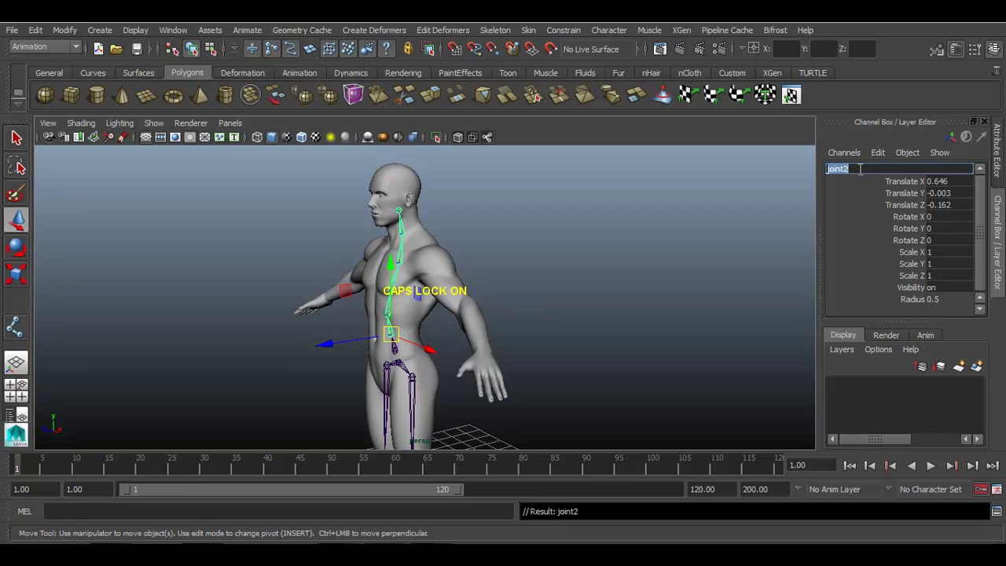
pyautogui.hotkey('ctrl', 'v')
pyautogui.moveTo(875, 170); pyautogui.dragTo(869, 172)
pyautogui.write('B')
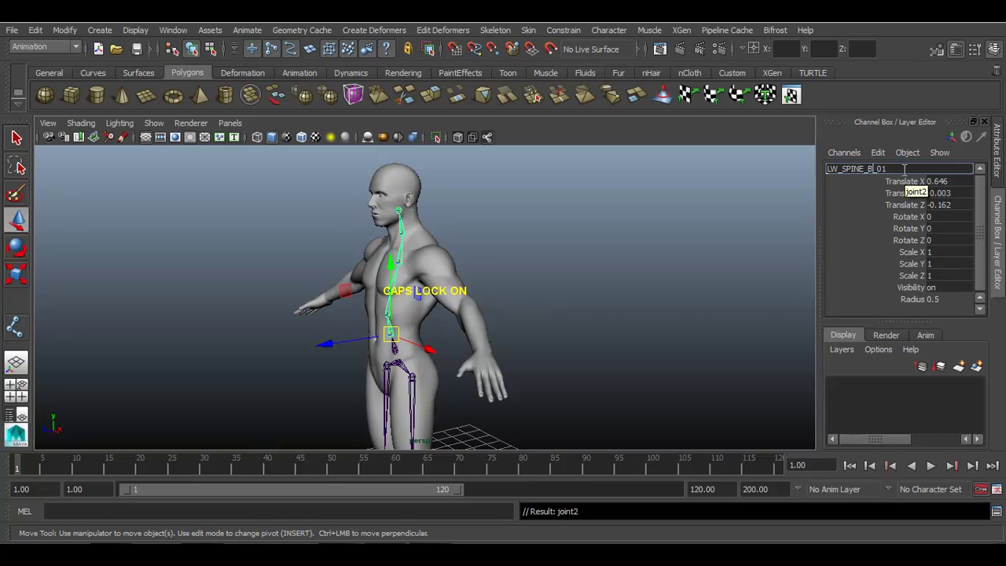
pyautogui.press('Return')
# - Rename the third spine joint MD_SPINE_C_01, based on the copied name
pyautogui.keyDown('alt'); pyautogui.moveTo(486, 331); pyautogui.dragTo(517, 322); pyautogui.keyUp('alt')
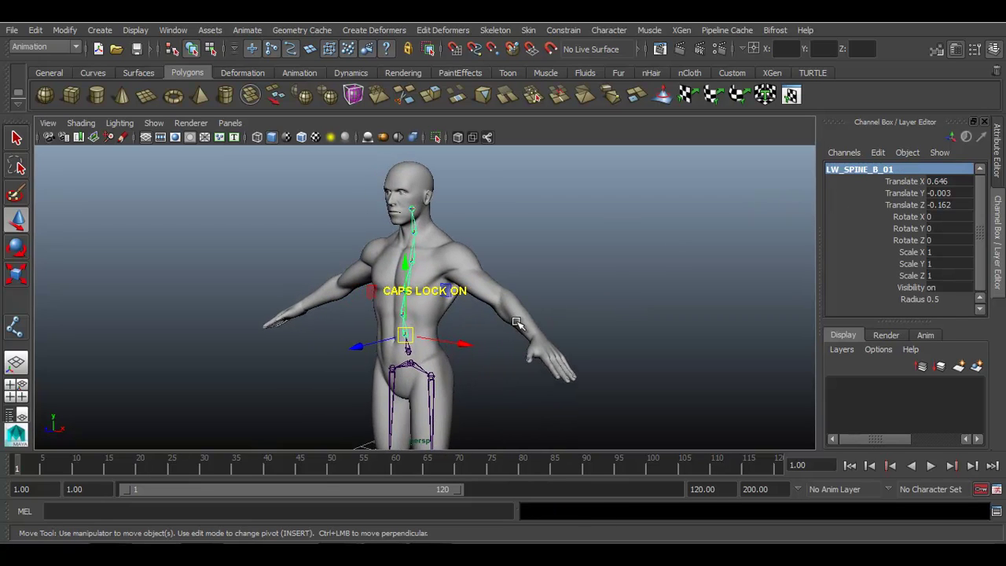
pyautogui.press('Down')
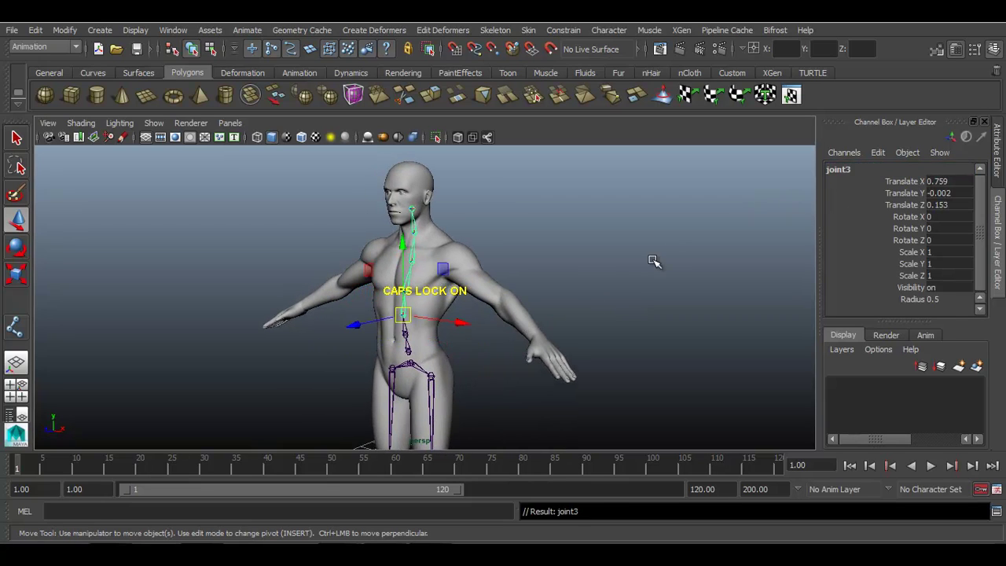
pyautogui.doubleClick(839, 170)
pyautogui.hotkey('ctrl', 'v')
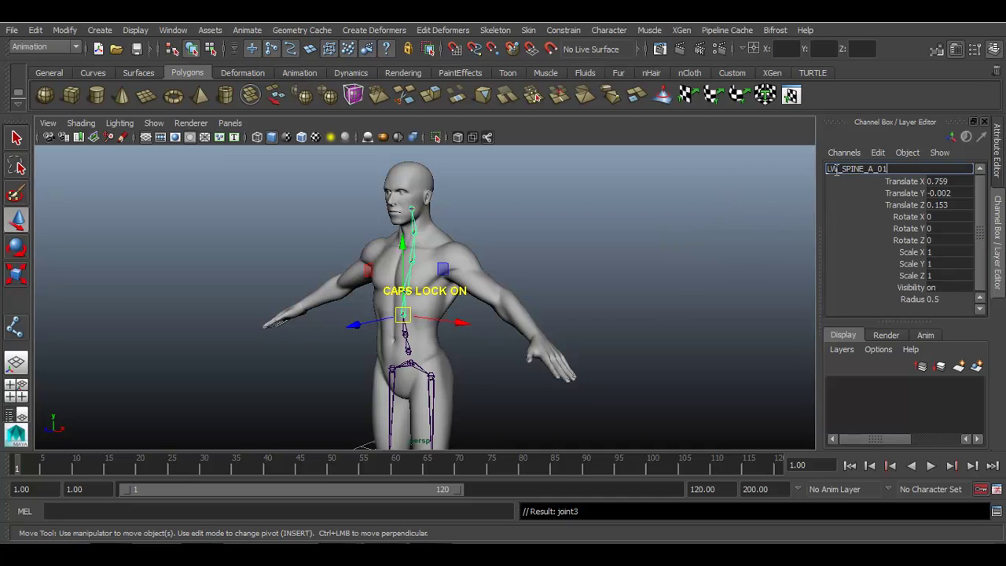
pyautogui.moveTo(837, 171); pyautogui.dragTo(817, 170)
pyautogui.write('MD')
pyautogui.moveTo(868, 170); pyautogui.dragTo(874, 171)
pyautogui.write('C')
pyautogui.press('Return')
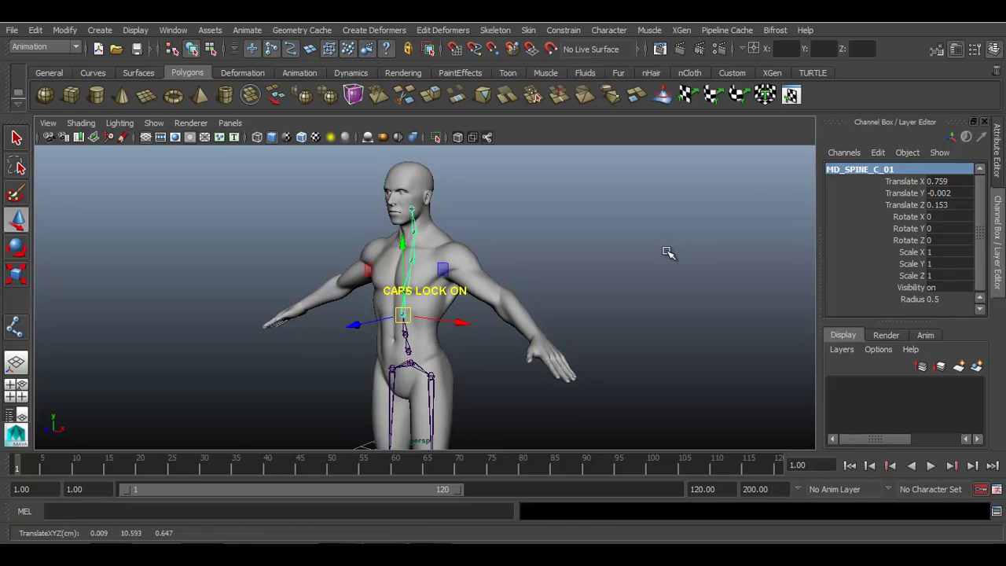
# - Rename the fourth spine joint MD_SPINE_D_01, based on the copied name
pyautogui.press('Down')
pyautogui.click(903, 169)
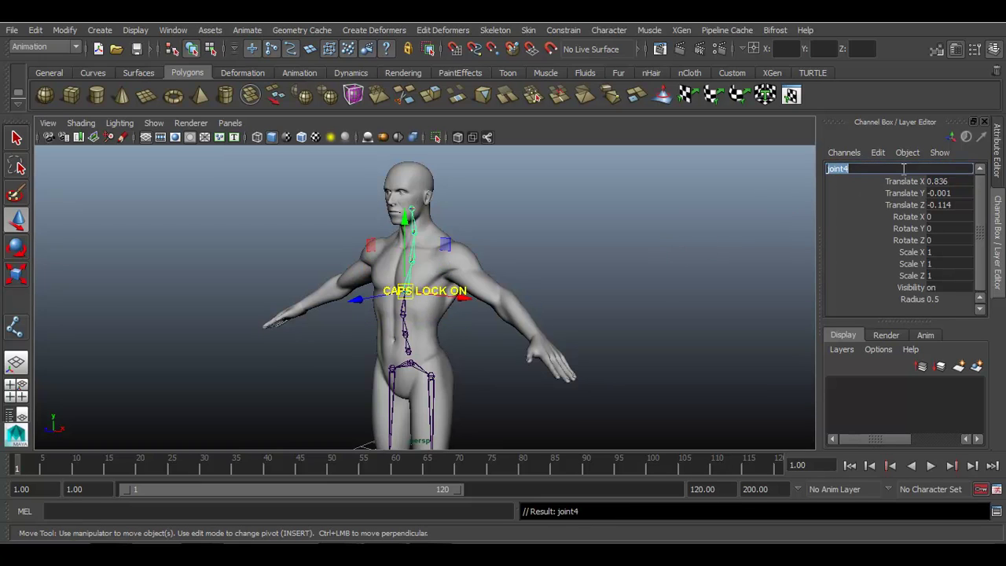
pyautogui.hotkey('ctrl', 'v')
pyautogui.moveTo(838, 168); pyautogui.dragTo(824, 173)
pyautogui.write('MD')
pyautogui.moveTo(869, 170); pyautogui.dragTo(876, 170)
pyautogui.write('D')
pyautogui.press('Return')
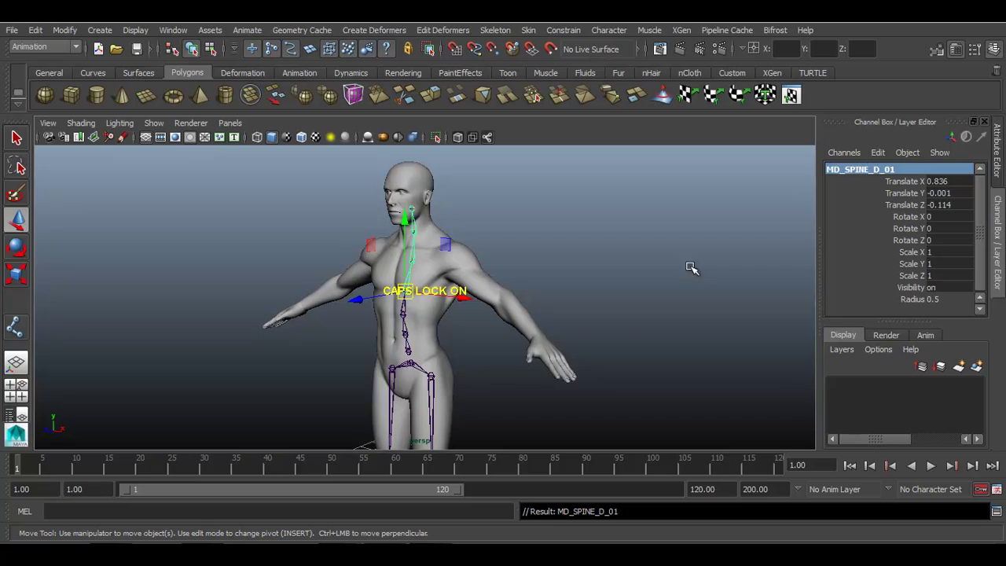
# - Rename the fifth spine joint at chest height UP_SPINE_E_01
pyautogui.click(568, 261)
pyautogui.click(424, 265)
pyautogui.doubleClick(862, 168)
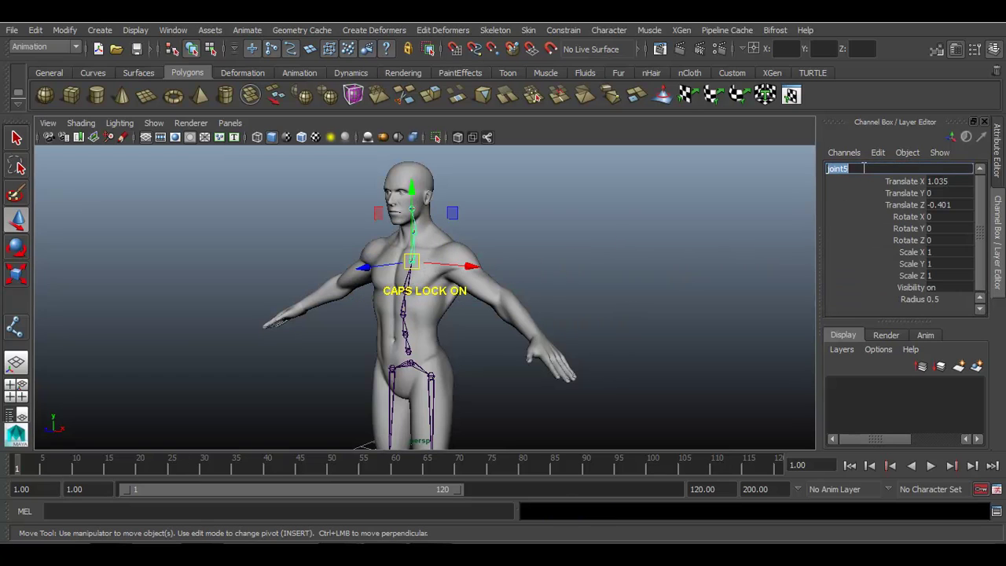
pyautogui.write('UP_SPINE_A_01')
pyautogui.moveTo(874, 173); pyautogui.dragTo(868, 175)
pyautogui.write('E')
pyautogui.press('Return')
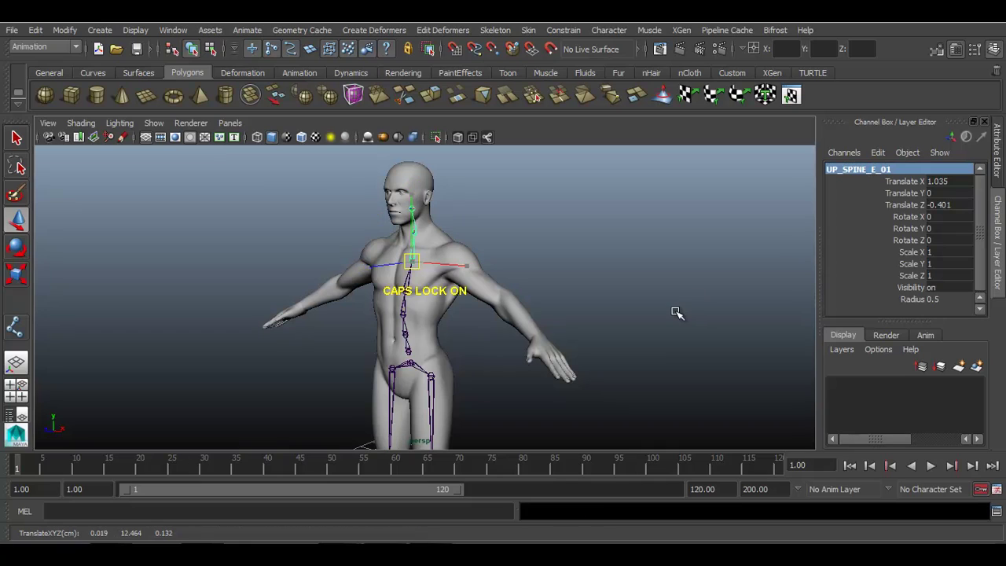
# - Rename the sixth spine joint at the base of the neck UP_SPINE_5_01, based on the copied name
pyautogui.press('Down')
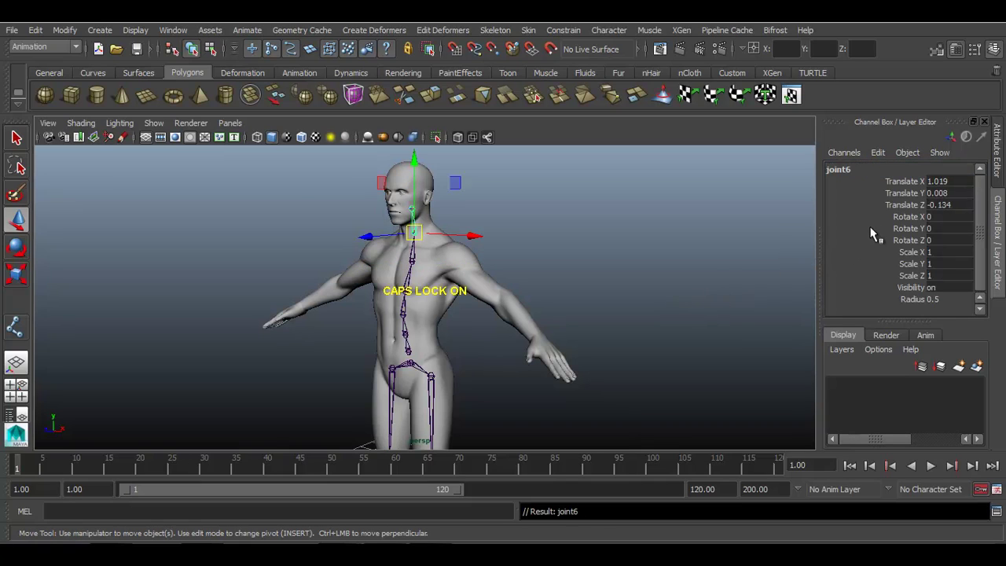
pyautogui.doubleClick(853, 169)
pyautogui.hotkey('ctrl', 'v')
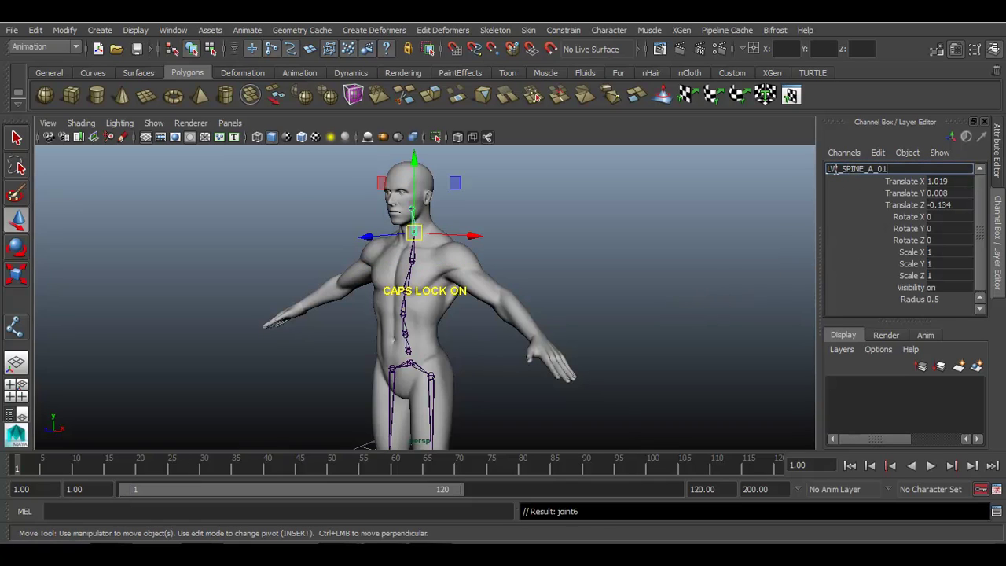
pyautogui.moveTo(839, 170); pyautogui.dragTo(868, 169)
pyautogui.write('UP')
pyautogui.write('5')
pyautogui.press('Return')
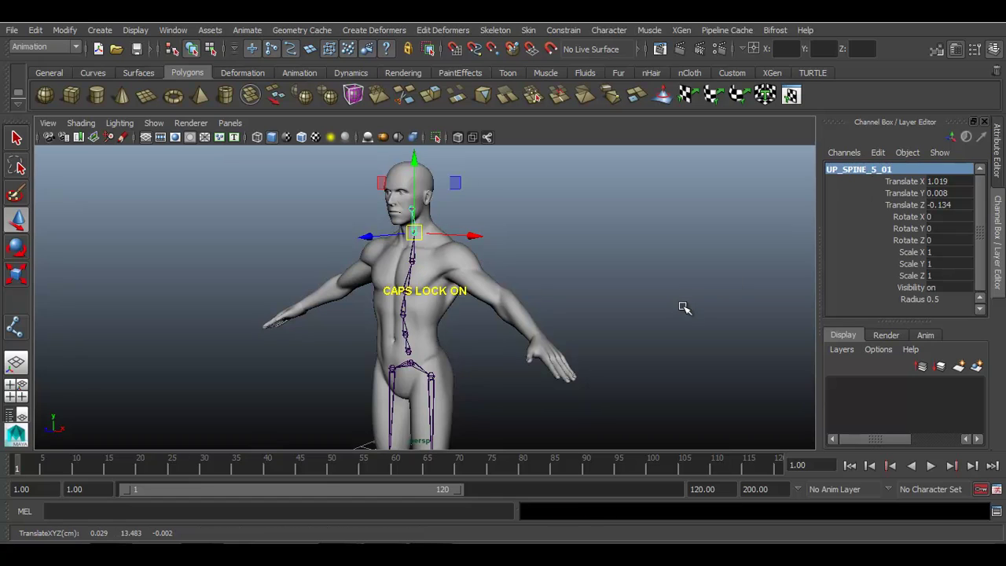
# - Rename the last joint of the chain, inside the head, NECK_01 and clear the selection
pyautogui.press('Down')
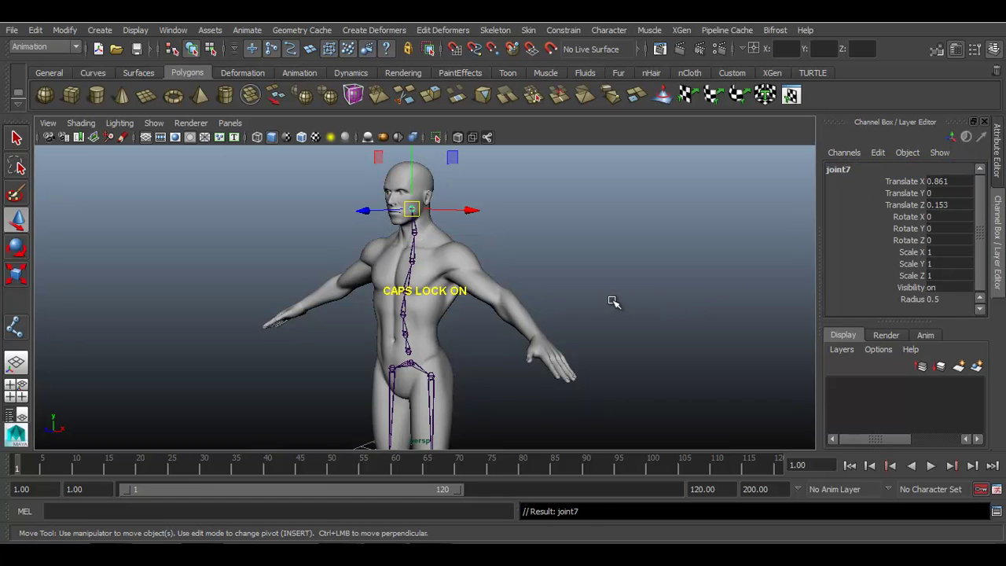
pyautogui.keyDown('alt'); pyautogui.moveTo(611, 299); pyautogui.dragTo(550, 304); pyautogui.keyUp('alt')
pyautogui.doubleClick(859, 171)
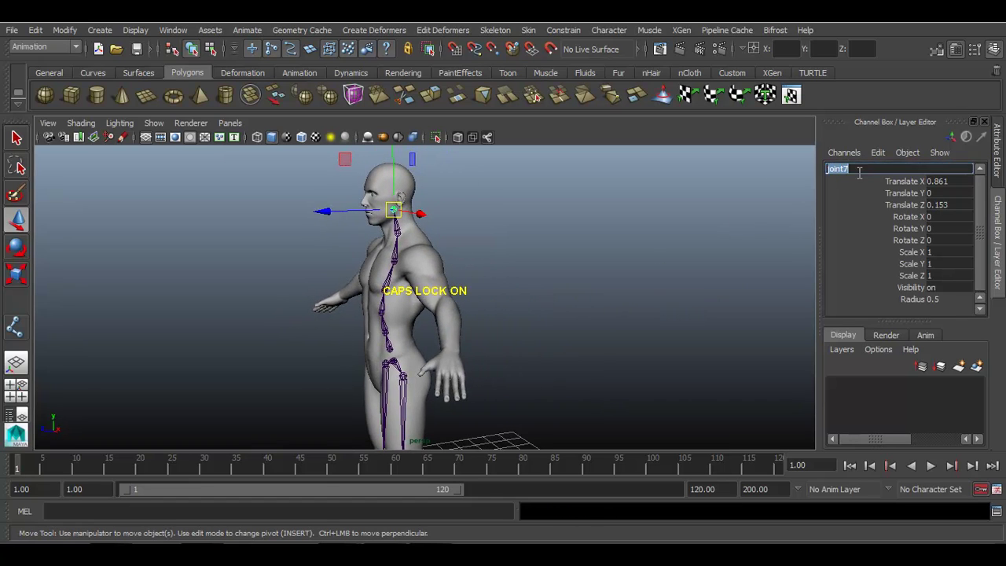
pyautogui.write('NECK_01')
pyautogui.press('Return')
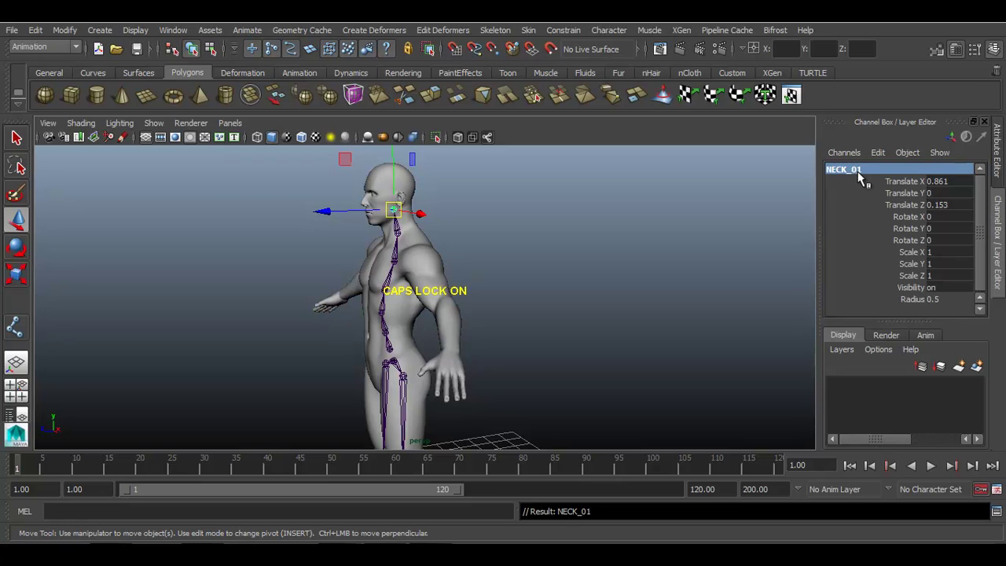
pyautogui.click(627, 320)
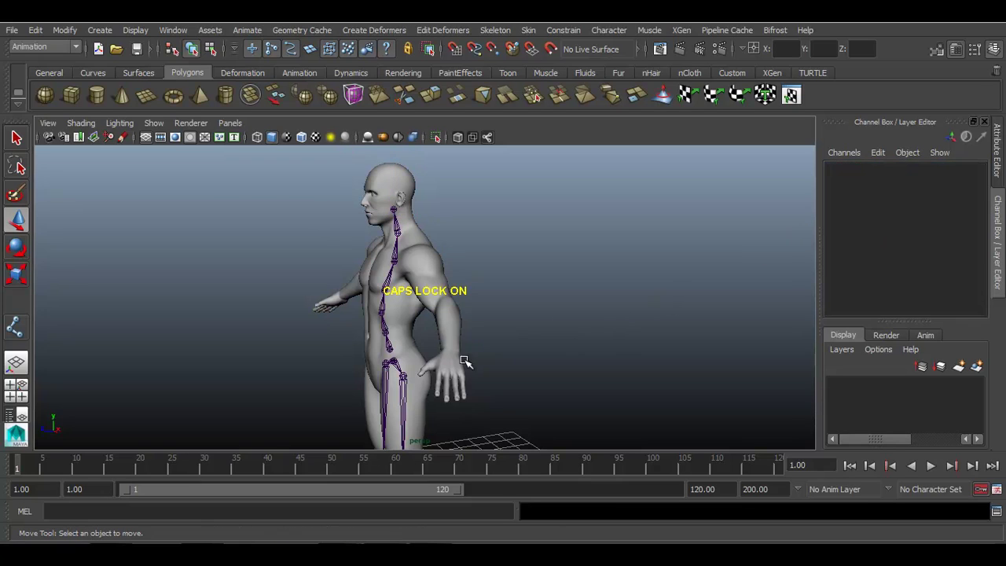
# - Step through the spine chain from its lowest joint to check the names, opening the name of UP_SPINE_5_01 for editing on the way
pyautogui.keyDown('alt'); pyautogui.moveTo(397, 353); pyautogui.dragTo(424, 358); pyautogui.keyUp('alt')
pyautogui.click(393, 349)
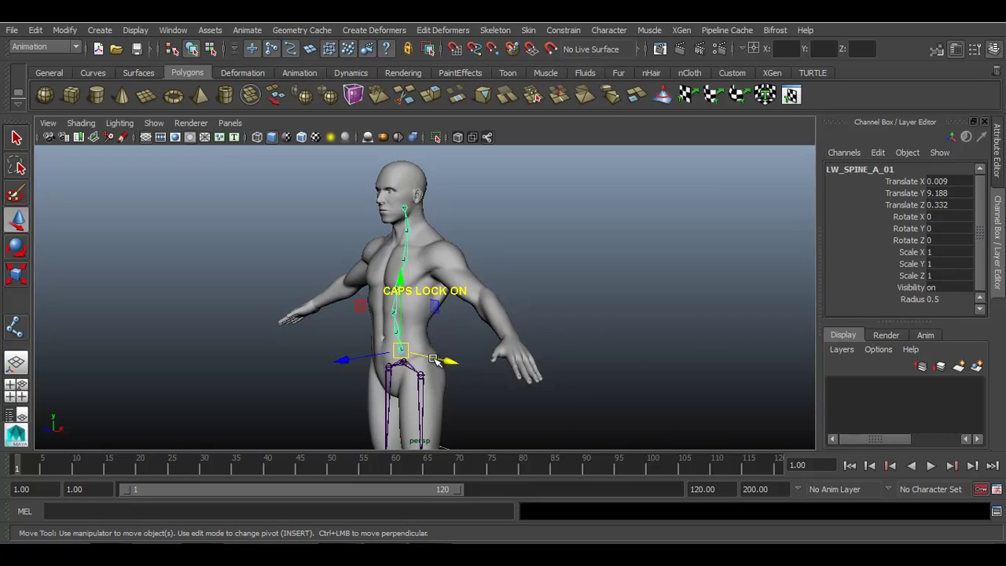
pyautogui.press('Down')
pyautogui.press('Down')
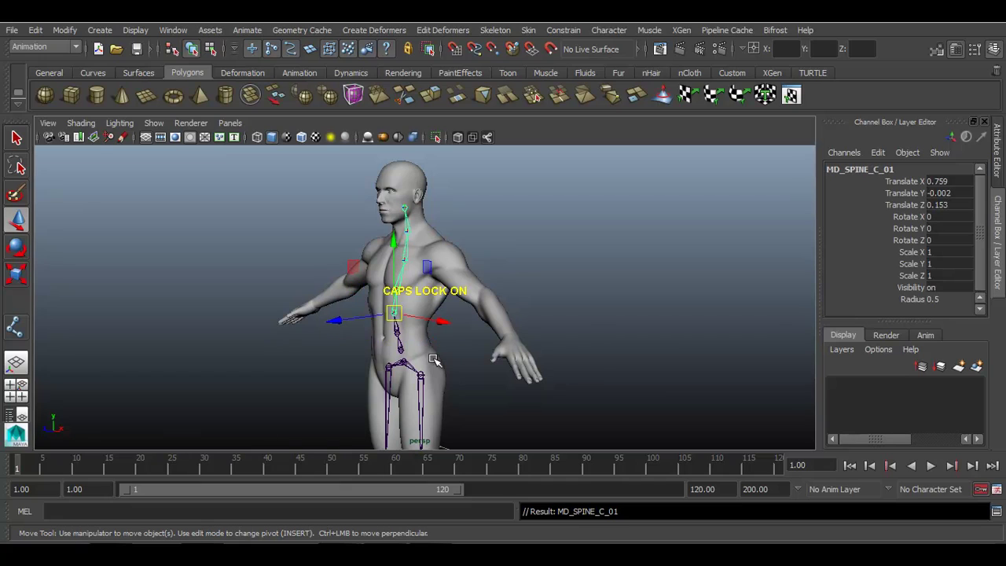
pyautogui.press('Down')
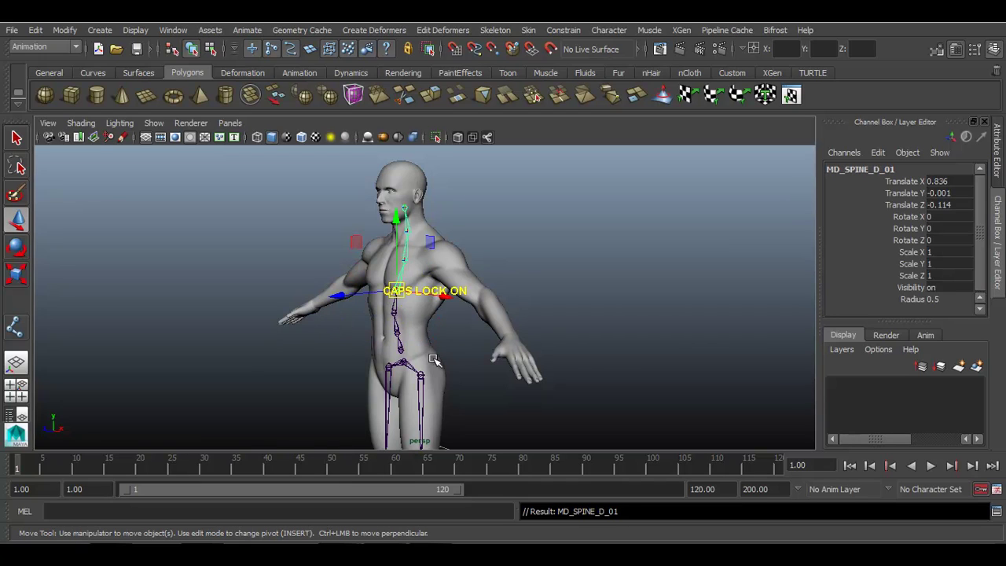
pyautogui.press('Down')
pyautogui.press('Down')
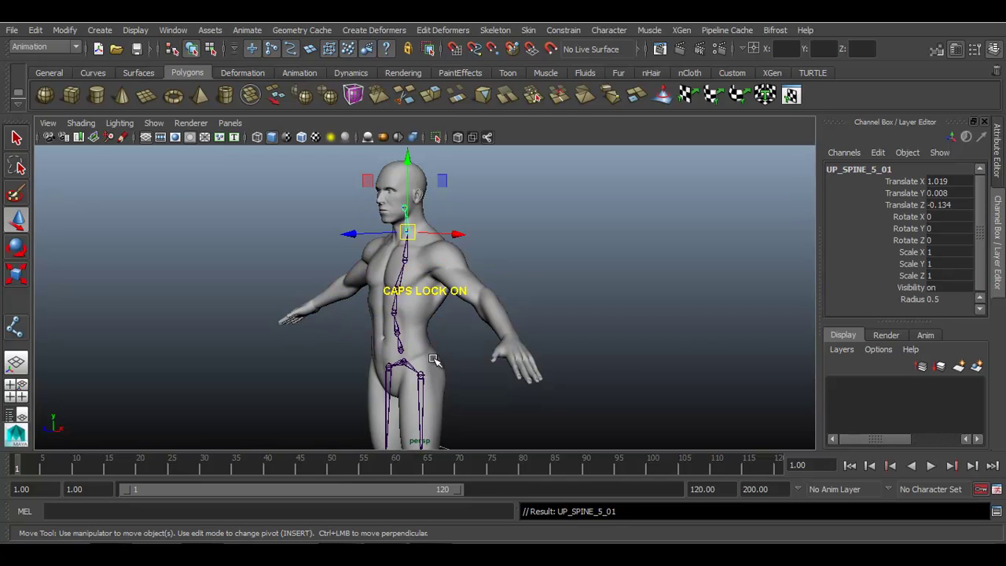
pyautogui.click(871, 170)
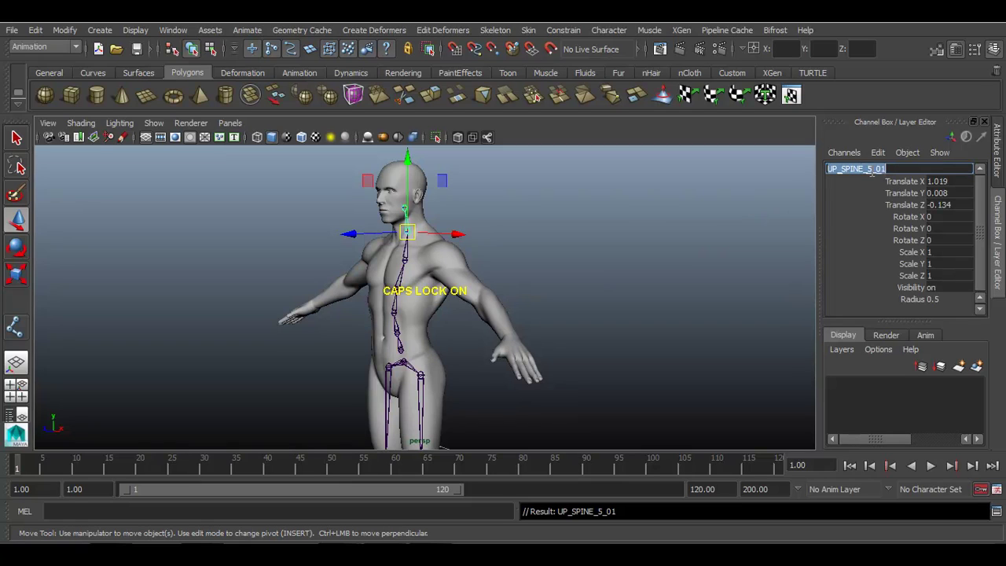
pyautogui.click(870, 170)
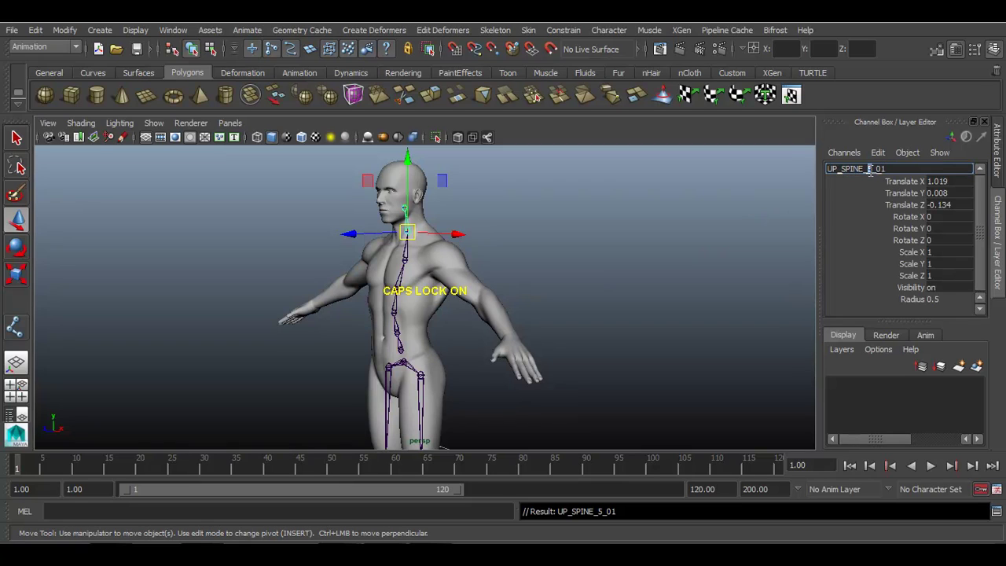
pyautogui.press('Return')
pyautogui.press('Down')
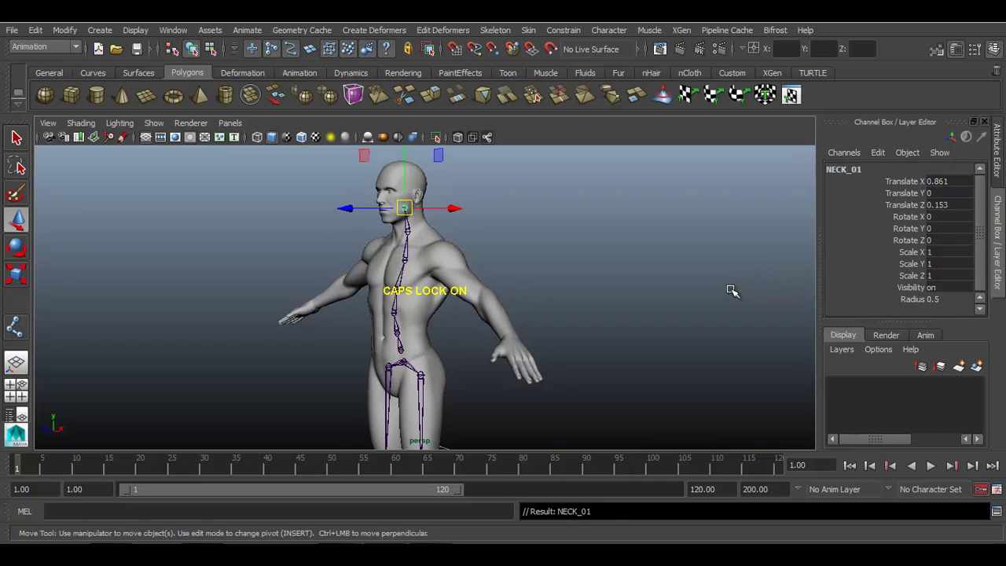
# - Examine the left and right pelvis joints, the hip joint and the lowest spine joint around the gap between the two chains
pyautogui.click(607, 289)
pyautogui.keyDown('alt'); pyautogui.moveTo(438, 332); pyautogui.dragTo(501, 333); pyautogui.keyUp('alt')
pyautogui.scroll(3, 517, 386)
pyautogui.scroll(3, 519, 387)
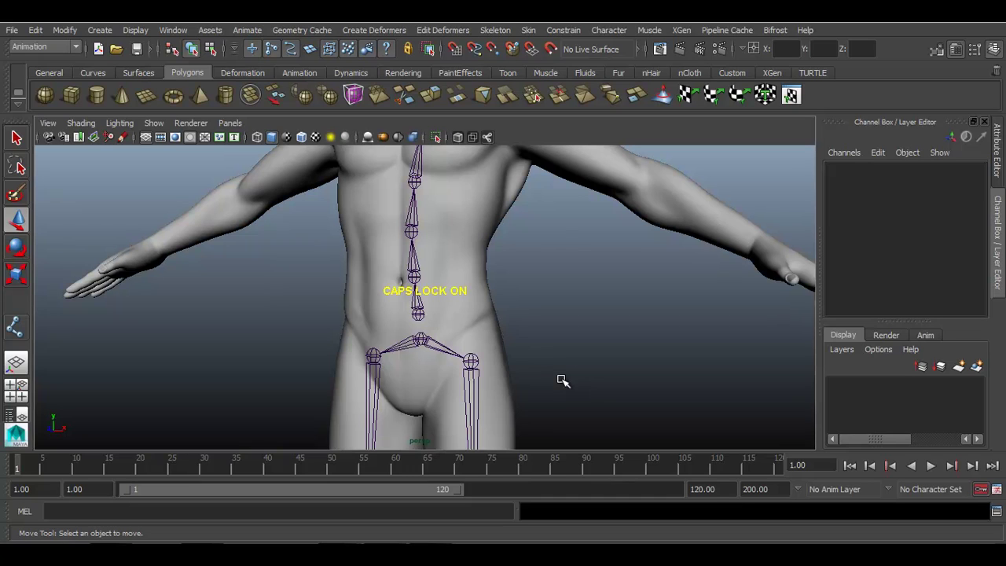
pyautogui.click(470, 364)
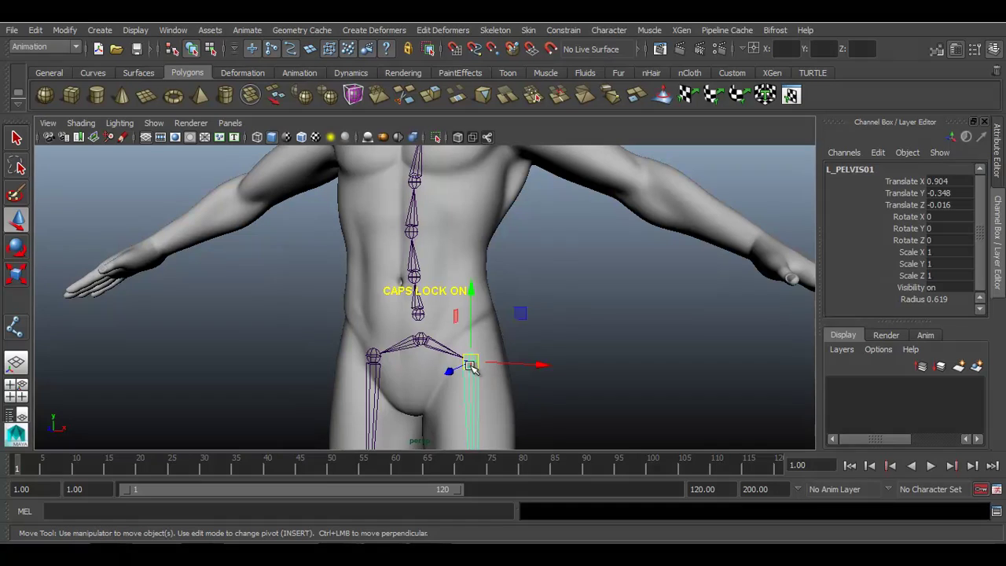
pyautogui.click(366, 373)
pyautogui.scroll(2, 462, 381)
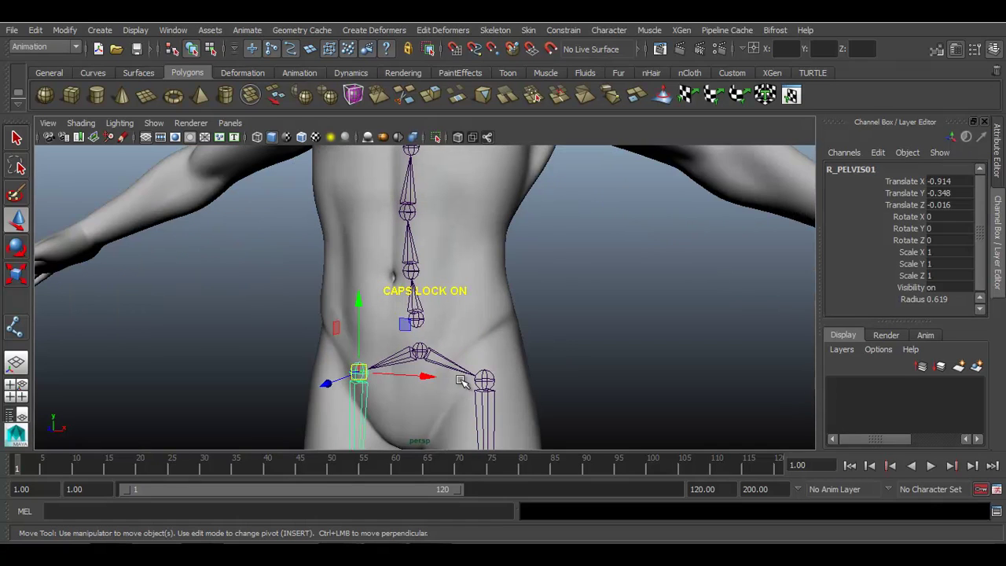
pyautogui.click(432, 354)
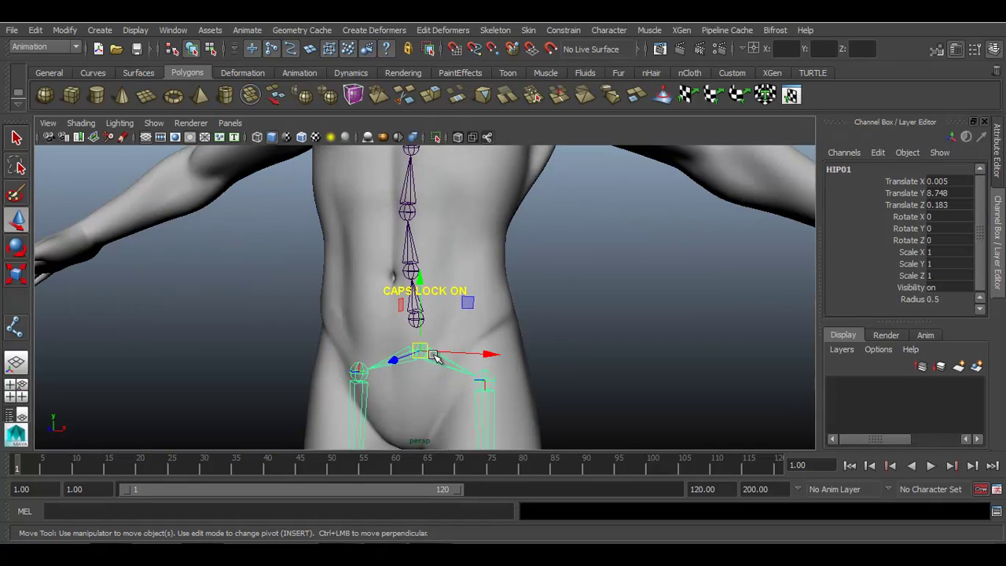
pyautogui.click(604, 323)
pyautogui.click(416, 312)
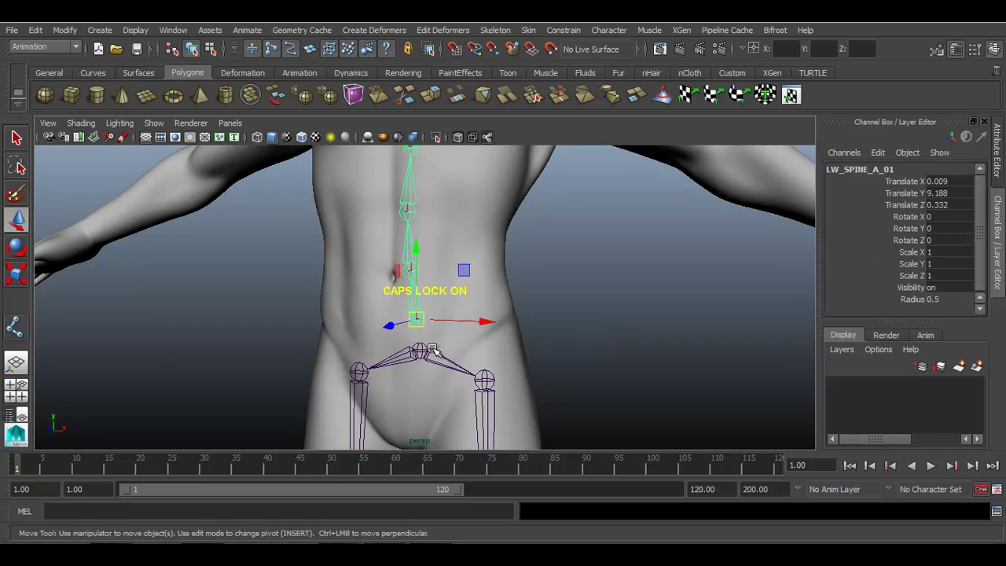
pyautogui.click(429, 352)
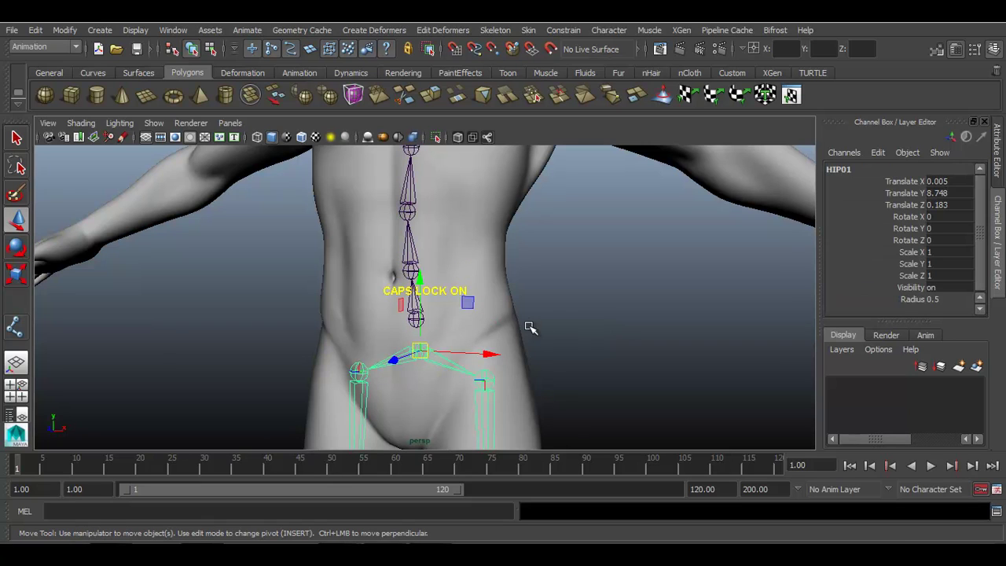
pyautogui.click(560, 315)
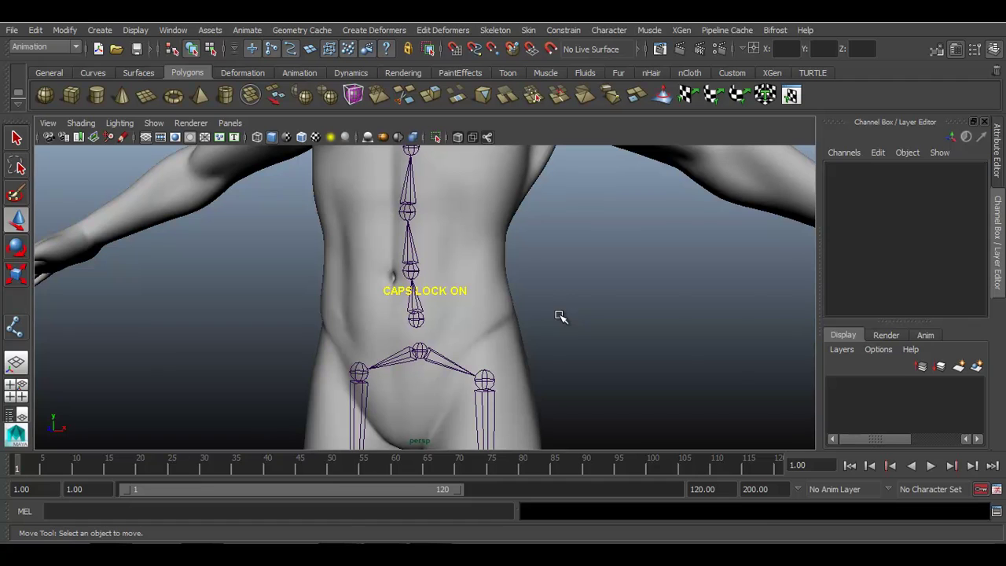
# - Place a single joint in the front view midway between the hip joint and the lowest spine joint, at about Y 8.96
pyautogui.press('space')
pyautogui.moveTo(561, 316); pyautogui.dragTo(558, 348)
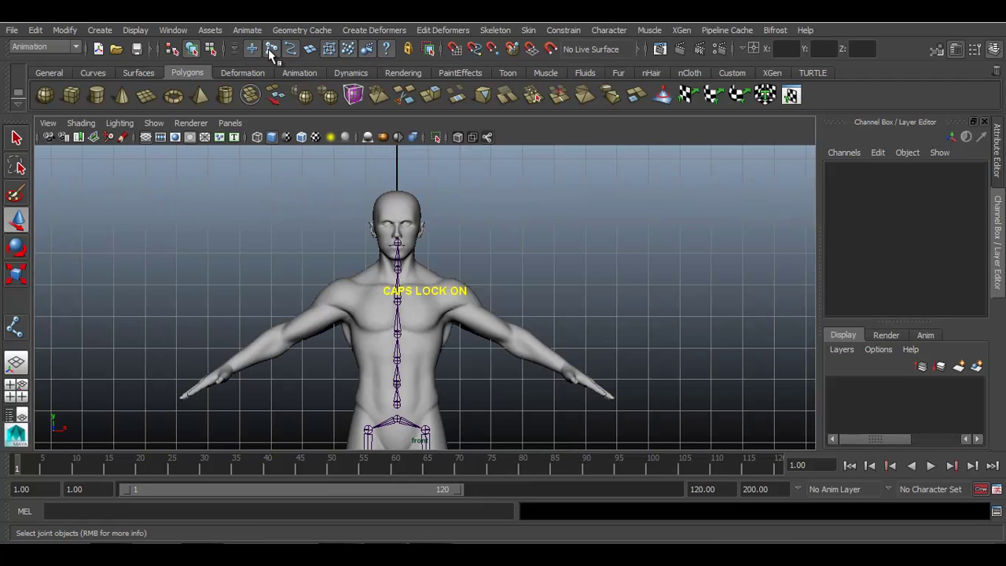
pyautogui.click(14, 329)
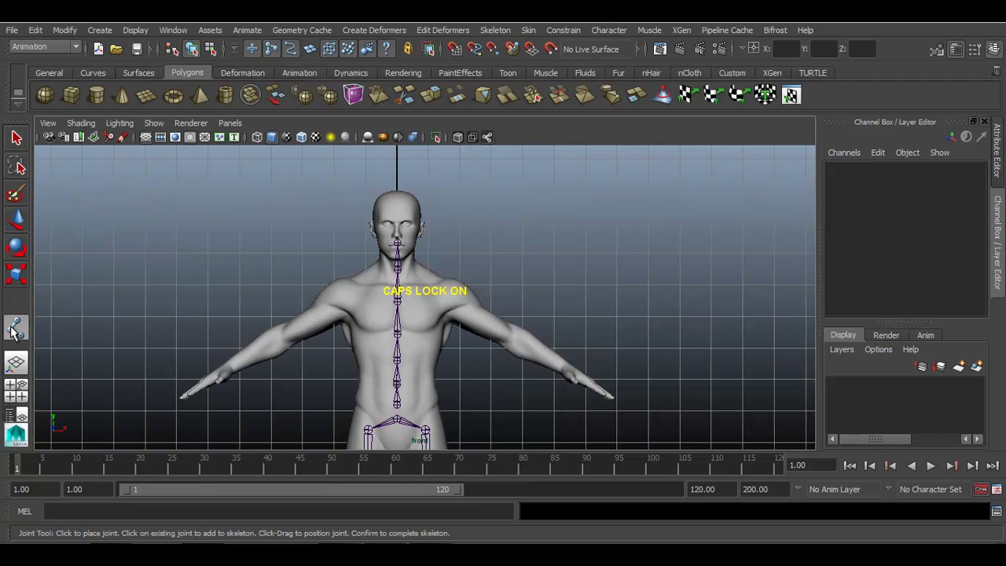
pyautogui.keyDown('alt'); pyautogui.moveTo(329, 394); pyautogui.dragTo(341, 316, button='middle'); pyautogui.keyUp('alt')
pyautogui.keyDown('alt'); pyautogui.moveTo(452, 355); pyautogui.dragTo(477, 411, button='right'); pyautogui.keyUp('alt')
pyautogui.keyDown('alt'); pyautogui.moveTo(476, 411); pyautogui.dragTo(485, 328, button='middle'); pyautogui.keyUp('alt')
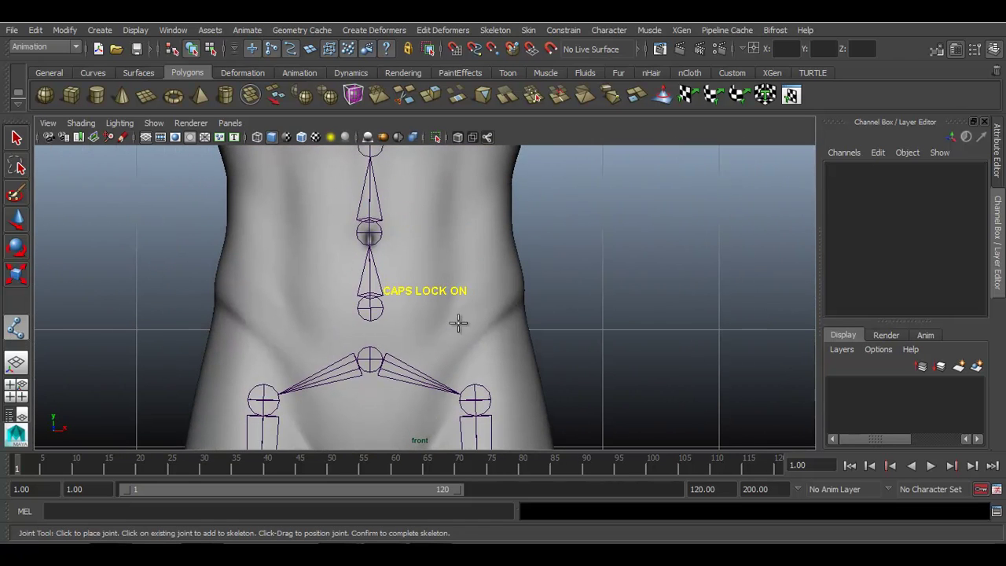
pyautogui.click(369, 335)
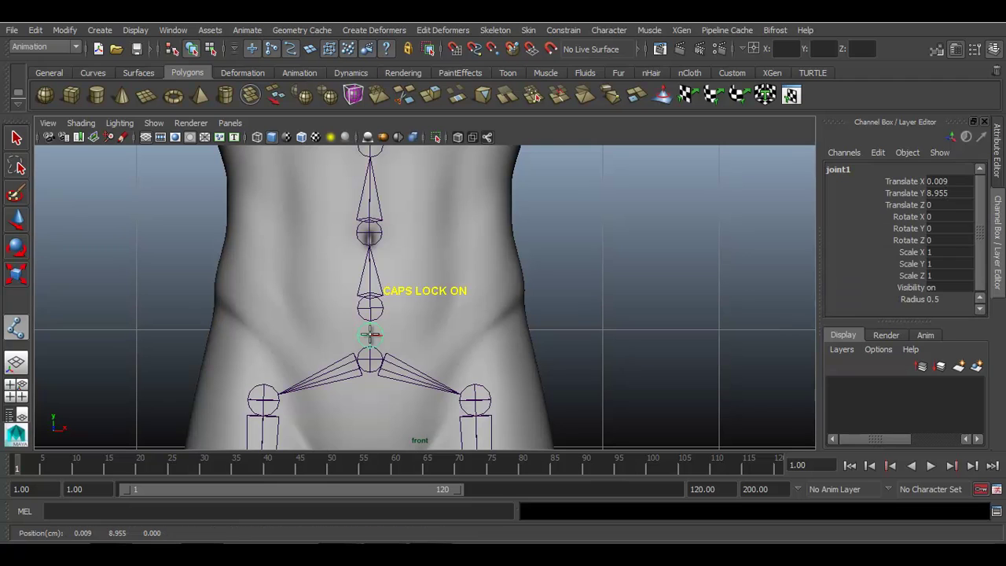
# - Move the new joint forward in the side view to about Z 0.28, in line between the hip and spine joints
pyautogui.press('w')
pyautogui.press('space')
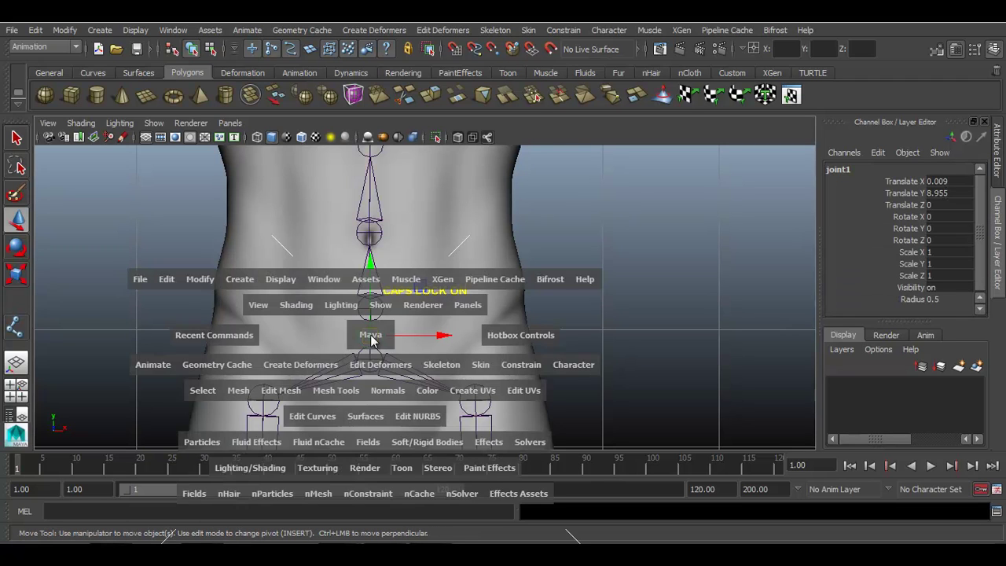
pyautogui.moveTo(370, 335); pyautogui.dragTo(457, 341)
pyautogui.press('f')
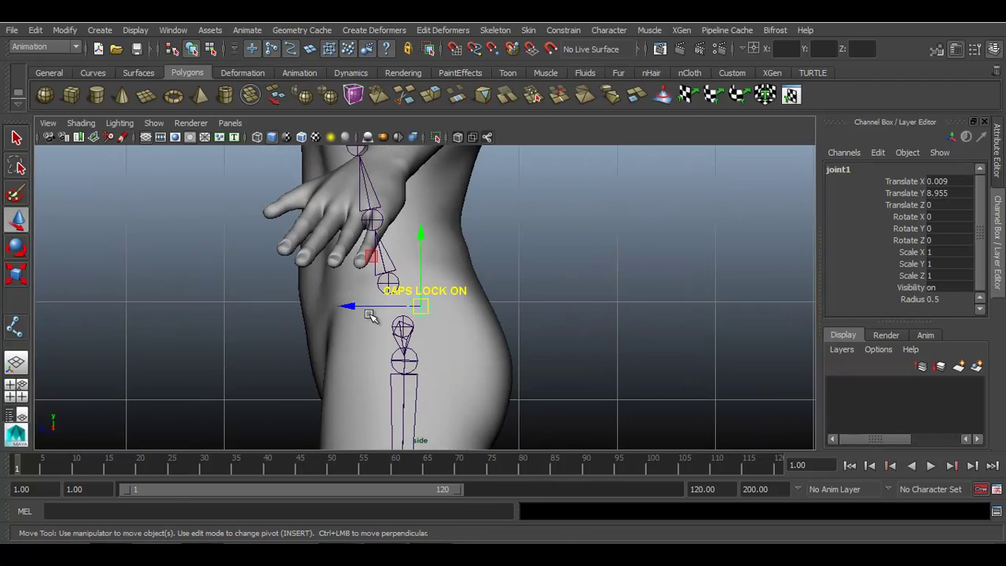
pyautogui.moveTo(354, 306); pyautogui.dragTo(334, 306)
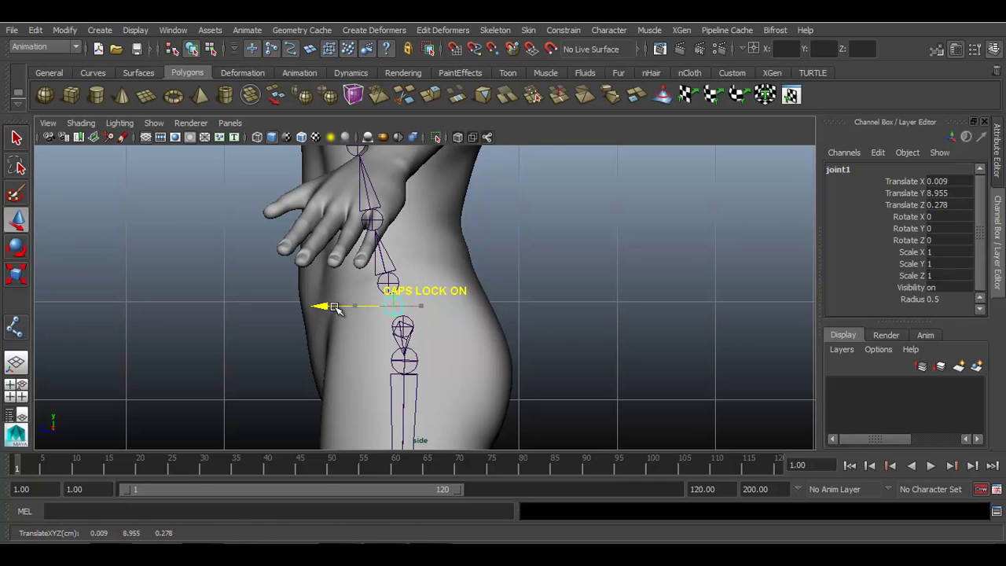
pyautogui.press('space')
pyautogui.click(442, 317)
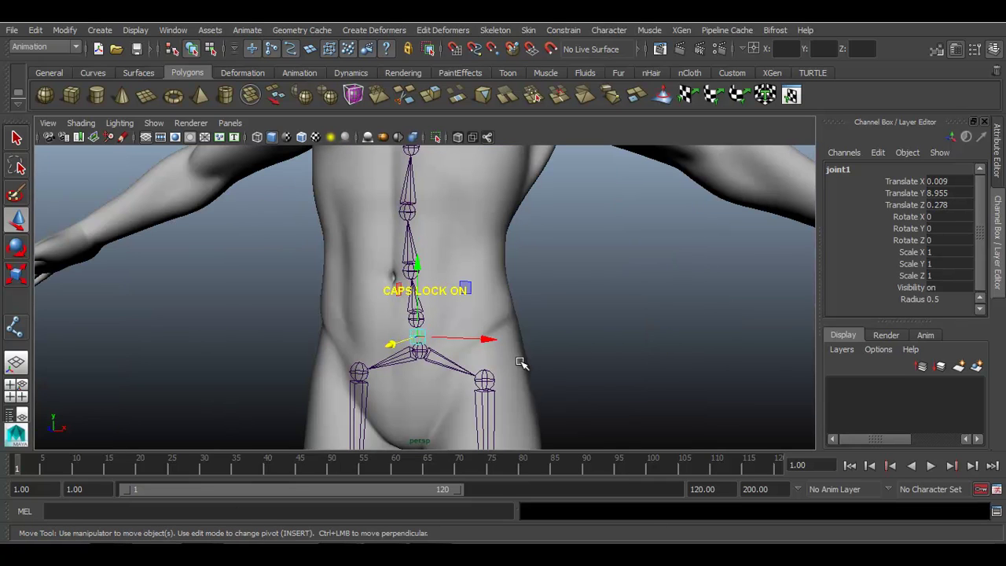
pyautogui.click(603, 343)
# - Parent the HIP01 joint chain to the new central joint and check the connection by selecting both joints
pyautogui.keyDown('alt'); pyautogui.moveTo(602, 344); pyautogui.dragTo(475, 373); pyautogui.keyUp('alt')
pyautogui.keyDown('alt'); pyautogui.moveTo(476, 374); pyautogui.dragTo(602, 422, button='right'); pyautogui.keyUp('alt')
pyautogui.keyDown('alt'); pyautogui.moveTo(373, 393); pyautogui.dragTo(401, 346, button='middle'); pyautogui.keyUp('alt')
pyautogui.keyDown('alt'); pyautogui.moveTo(401, 346); pyautogui.dragTo(461, 370); pyautogui.keyUp('alt')
pyautogui.click(452, 375)
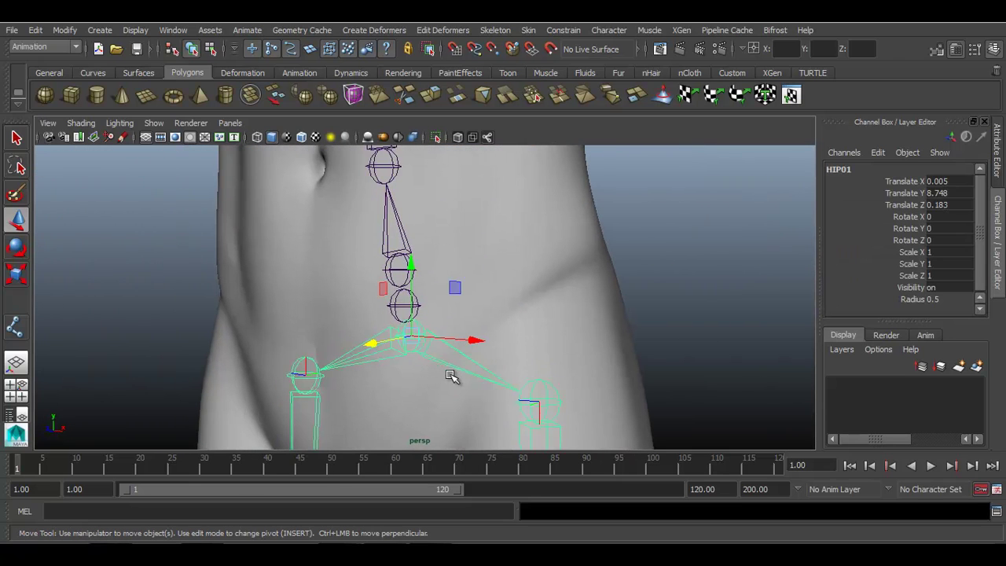
pyautogui.click(401, 307)
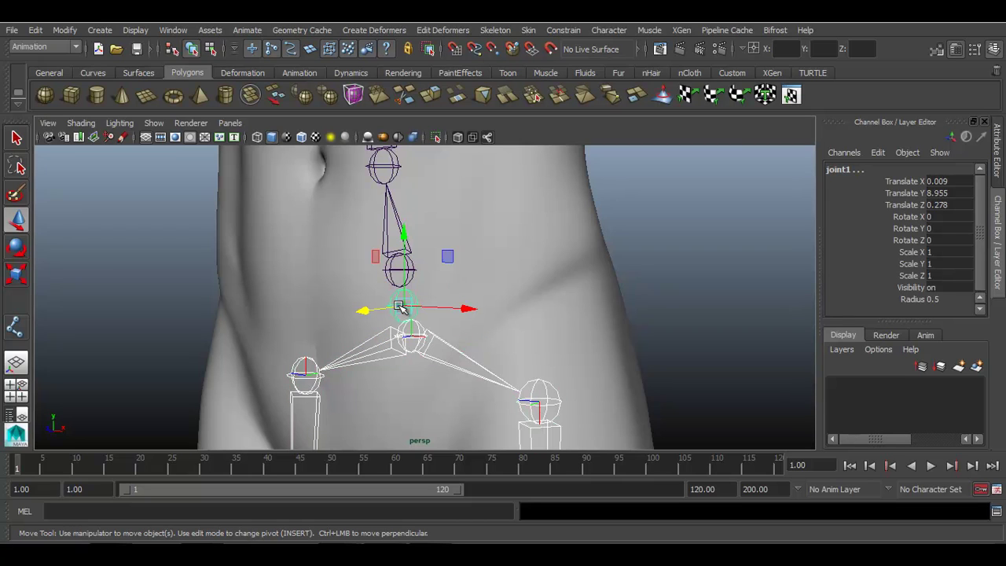
pyautogui.press('Up')
pyautogui.click(710, 305)
pyautogui.click(455, 349)
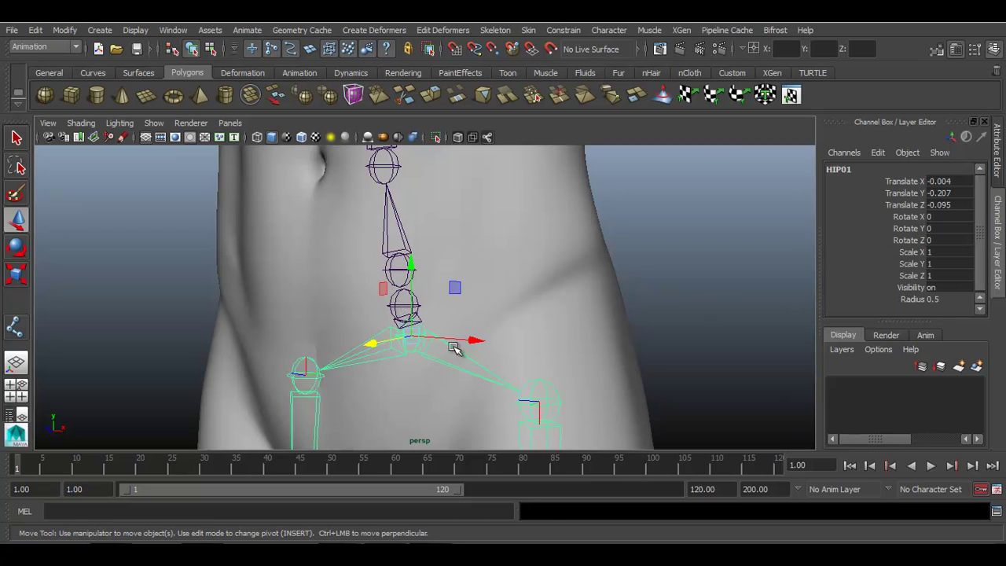
pyautogui.click(404, 306)
pyautogui.click(689, 229)
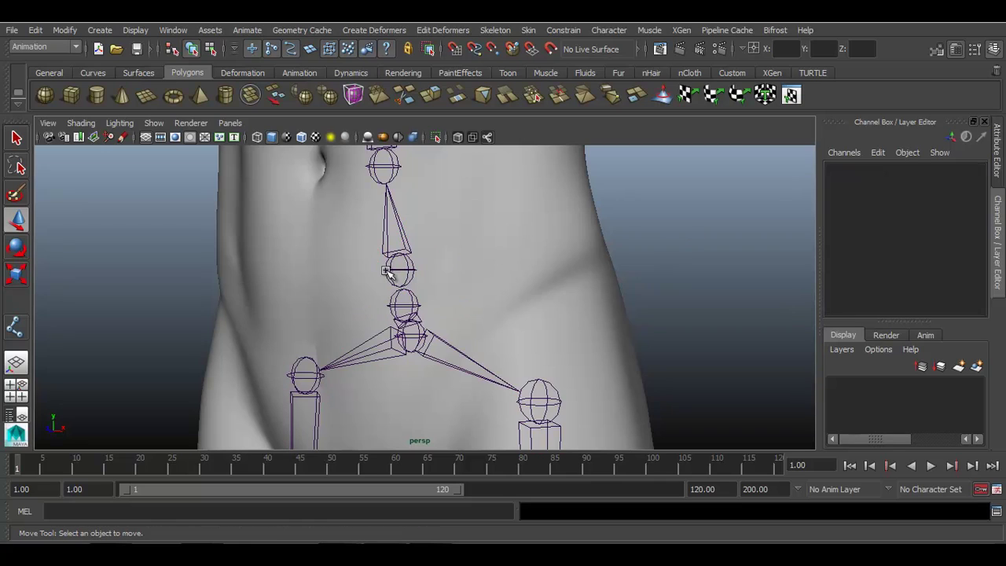
# - Parent the LW_SPINE_A_01 joint chain to the central joint between the spine and hips
pyautogui.click(396, 271)
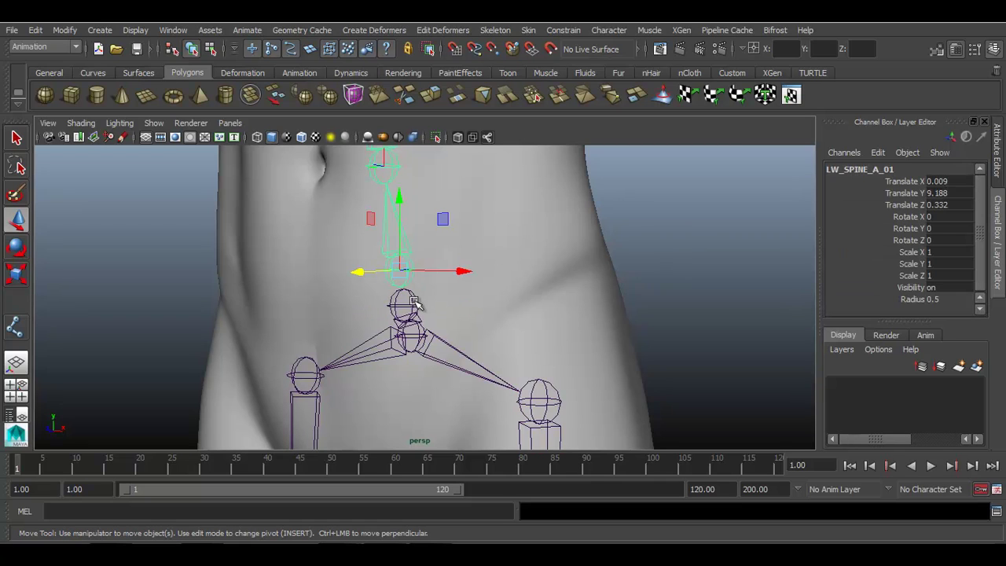
pyautogui.click(412, 297)
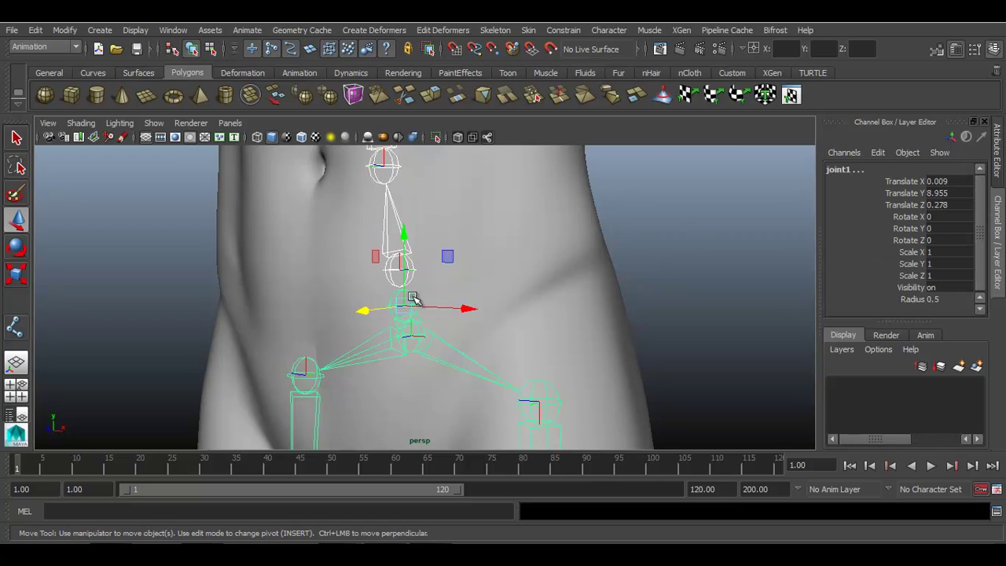
pyautogui.press('Down')
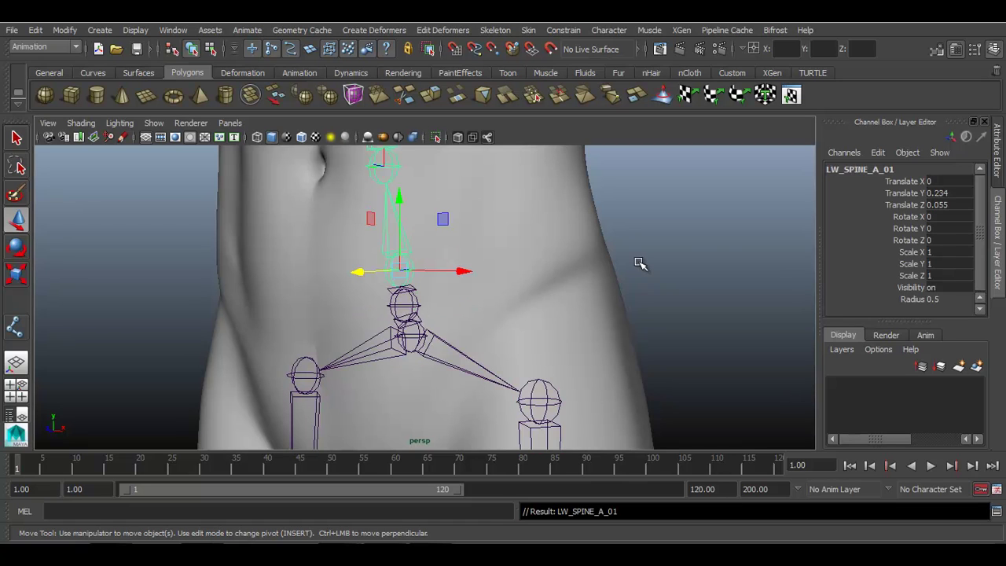
pyautogui.click(639, 262)
# - Examine the connected spine and hip chains around the pelvis, selecting the hip joint to check its hierarchy
pyautogui.keyDown('alt'); pyautogui.moveTo(469, 322); pyautogui.dragTo(512, 322); pyautogui.keyUp('alt')
pyautogui.click(495, 268)
pyautogui.scroll(-8, 498, 268)
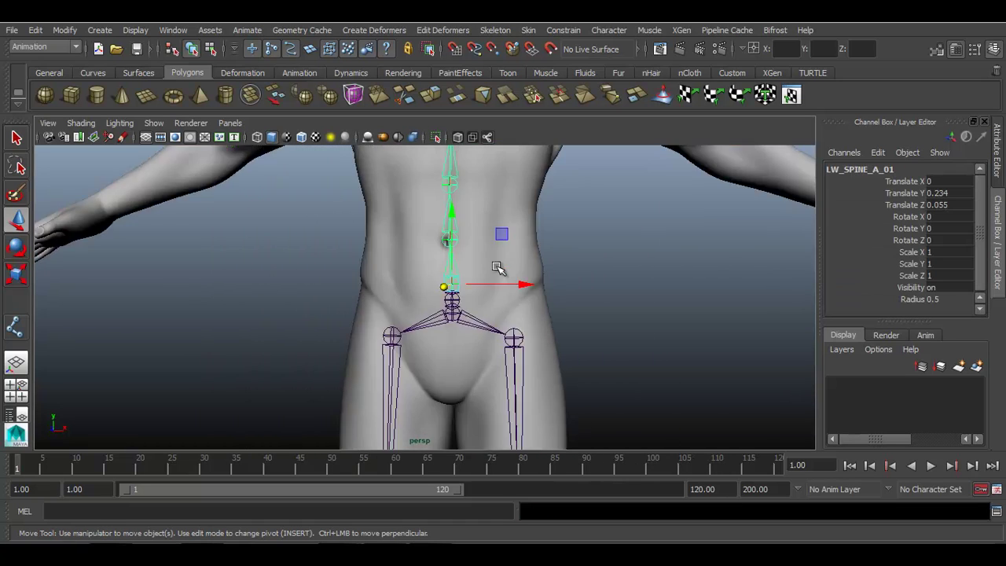
pyautogui.keyDown('alt'); pyautogui.moveTo(525, 272); pyautogui.dragTo(504, 281); pyautogui.keyUp('alt')
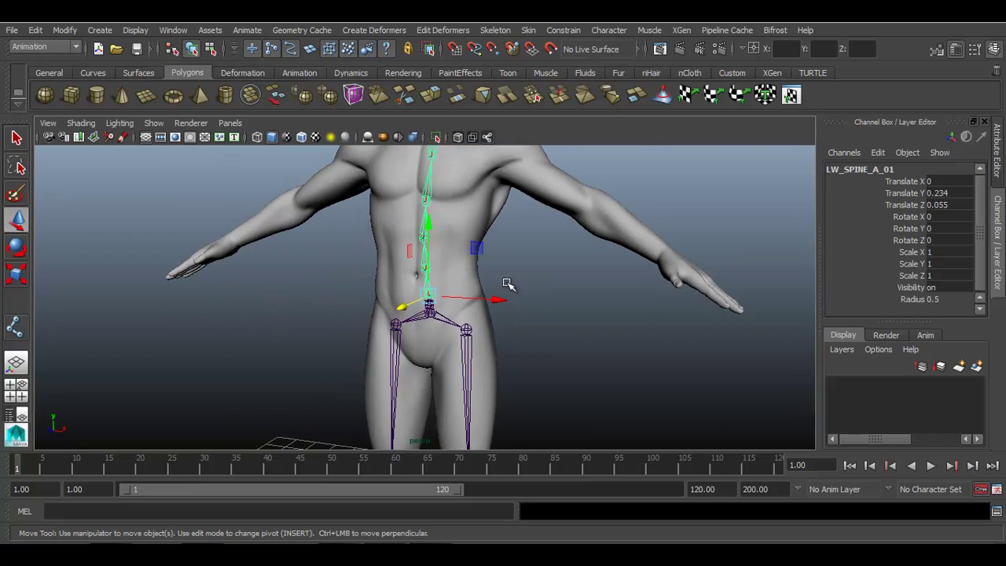
pyautogui.keyDown('alt'); pyautogui.moveTo(511, 296); pyautogui.dragTo(675, 451, button='right'); pyautogui.keyUp('alt')
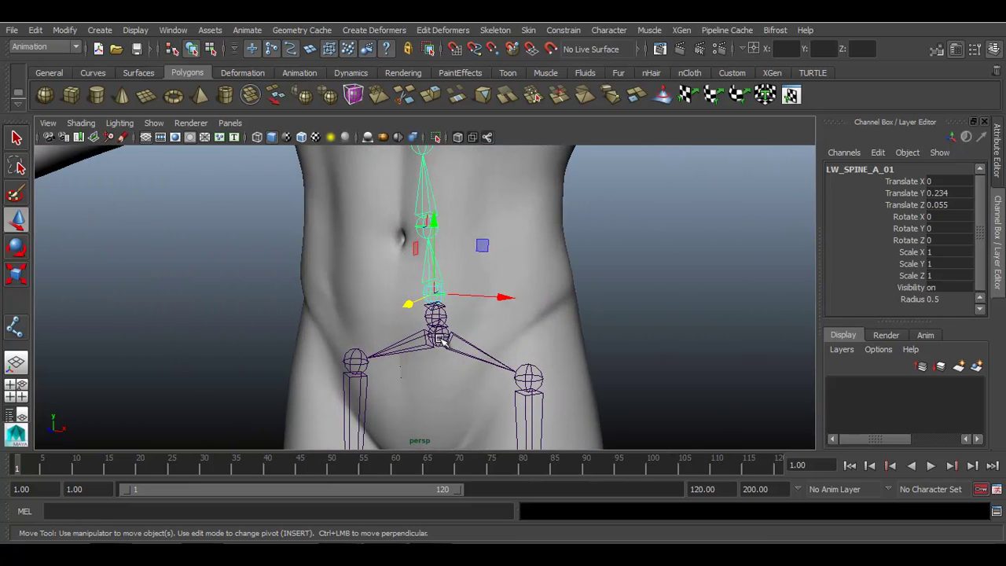
pyautogui.click(445, 343)
pyautogui.scroll(-3, 491, 372)
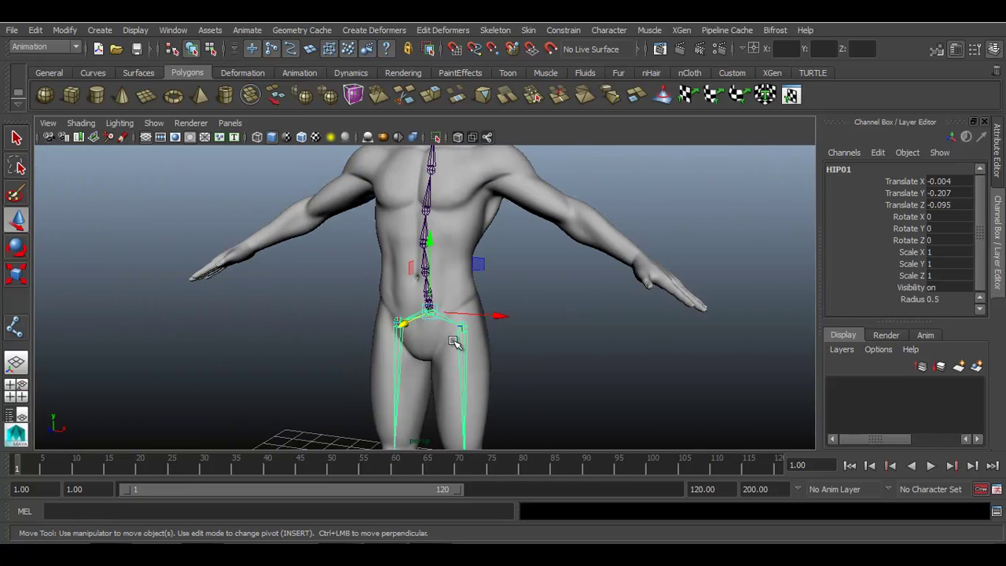
pyautogui.scroll(5, 464, 334)
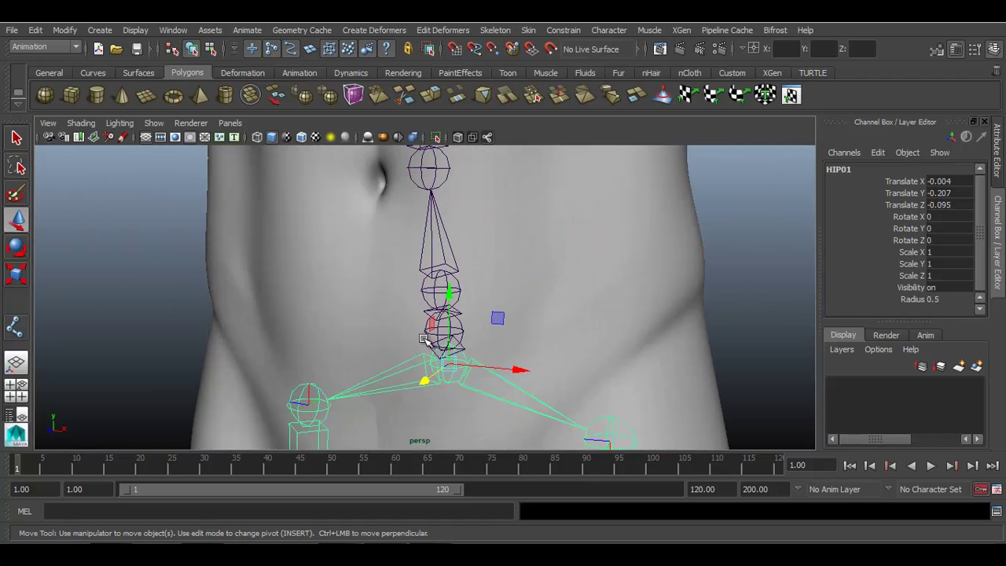
# - Rename the central joint connecting the spine and hip chains as COG_01
pyautogui.click(425, 340)
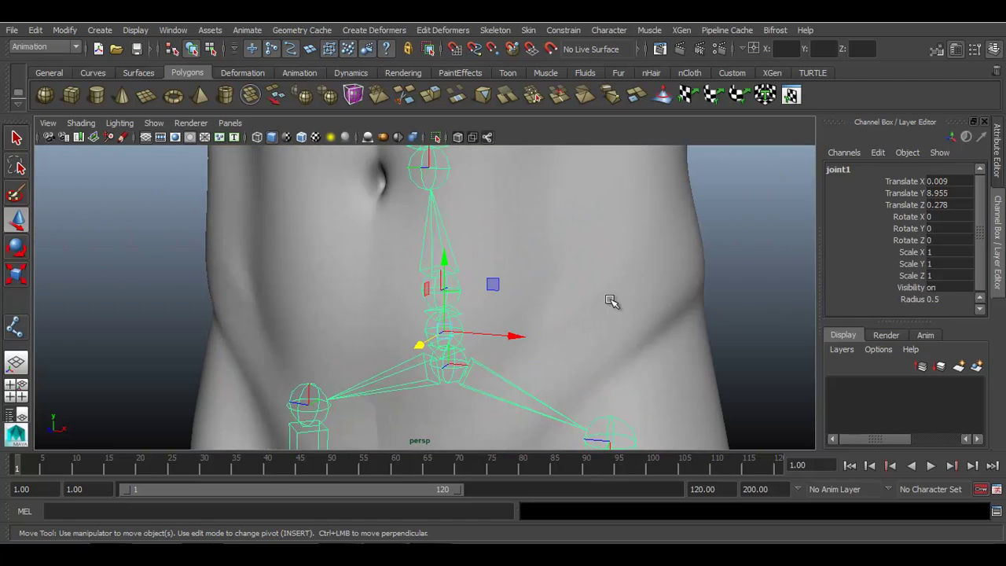
pyautogui.scroll(-5, 472, 350)
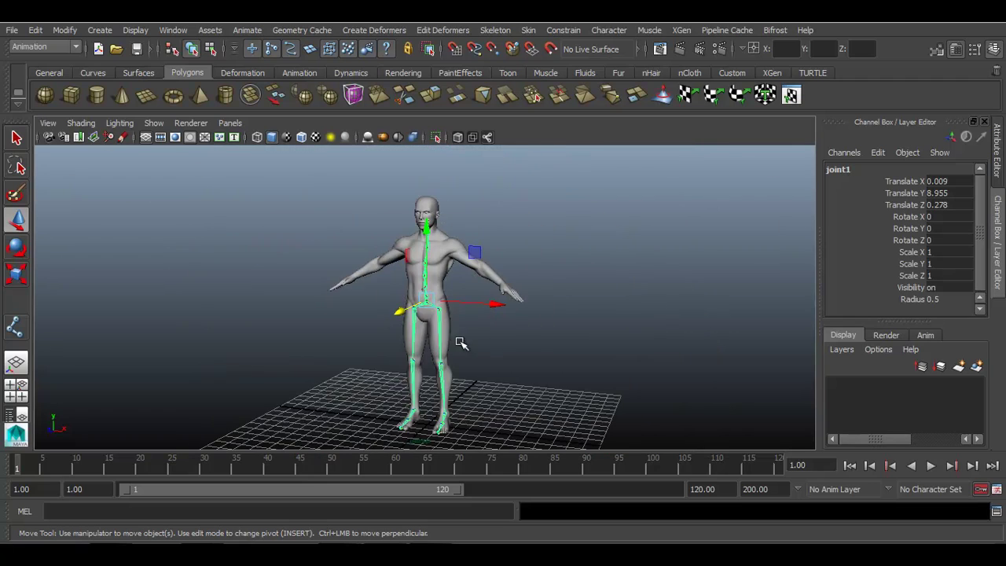
pyautogui.scroll(4, 589, 337)
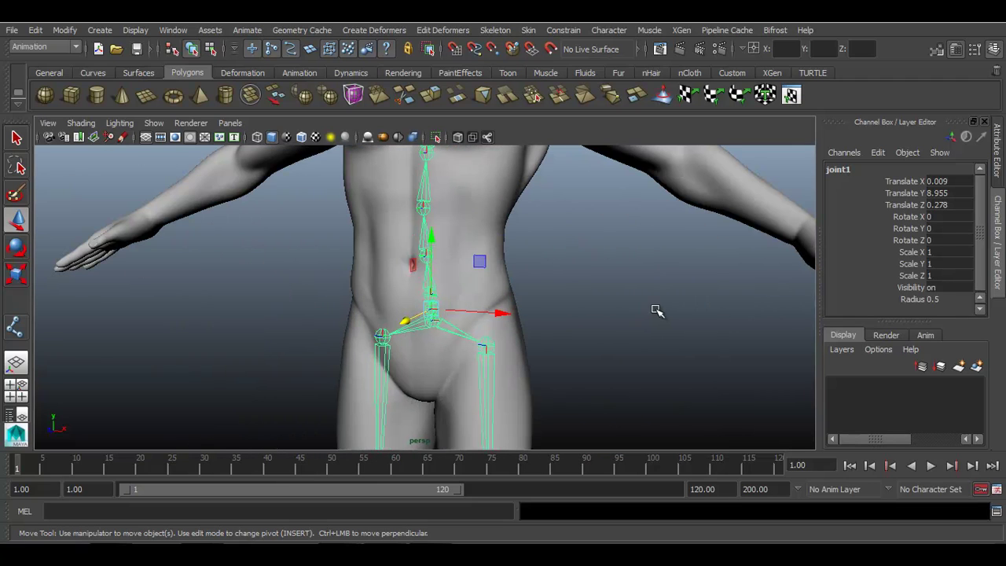
pyautogui.click(839, 169)
pyautogui.write('C')
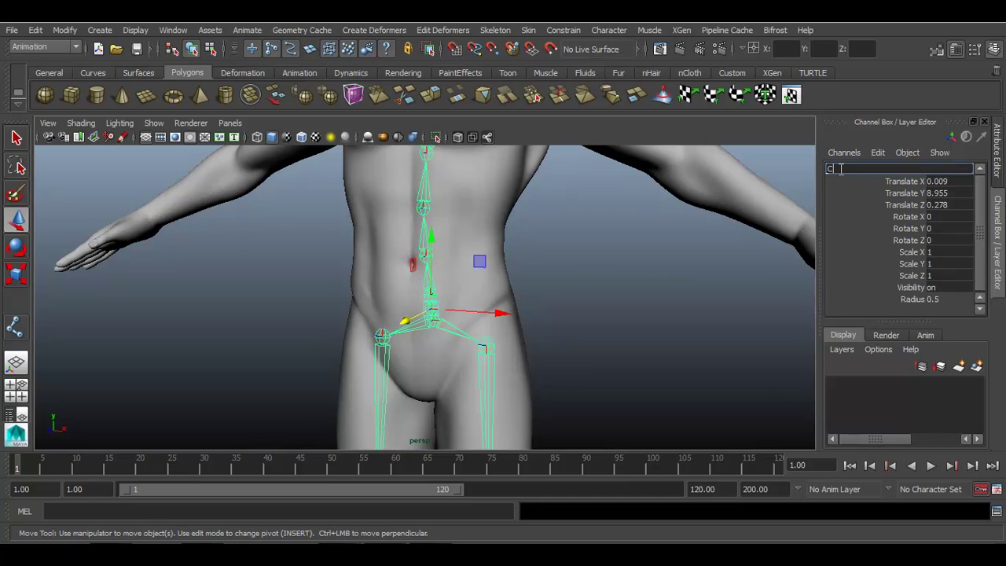
pyautogui.write('OG_01')
pyautogui.press('Return')
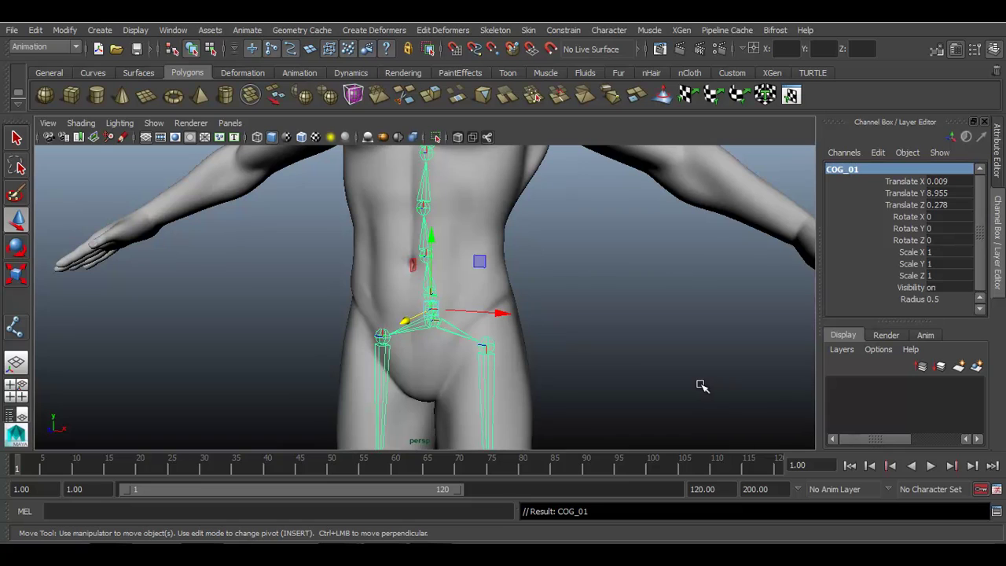
pyautogui.click(658, 384)
# - Rename the HIP01 joint as HIP_01
pyautogui.click(447, 326)
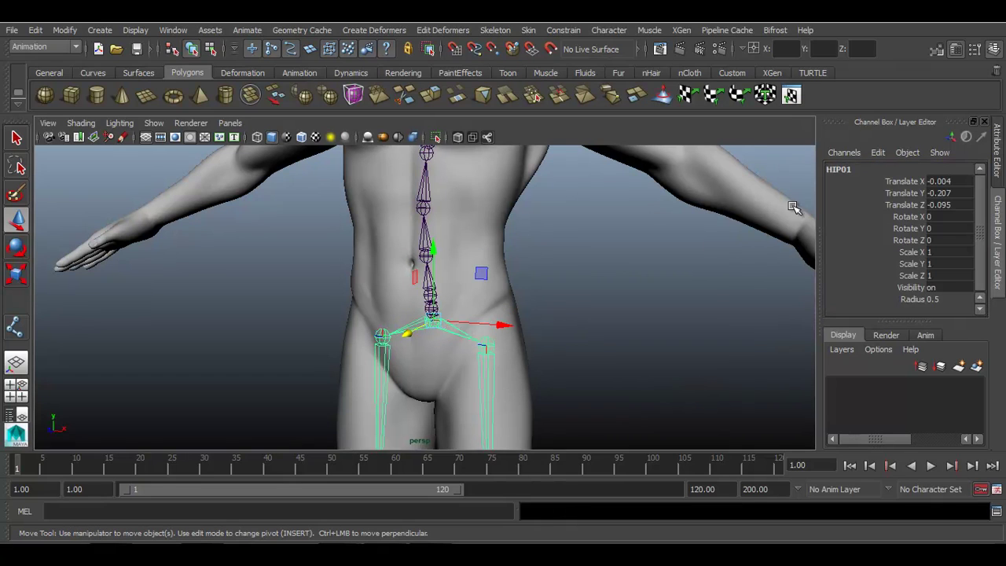
pyautogui.doubleClick(852, 170)
pyautogui.press('Left')
pyautogui.press('Left')
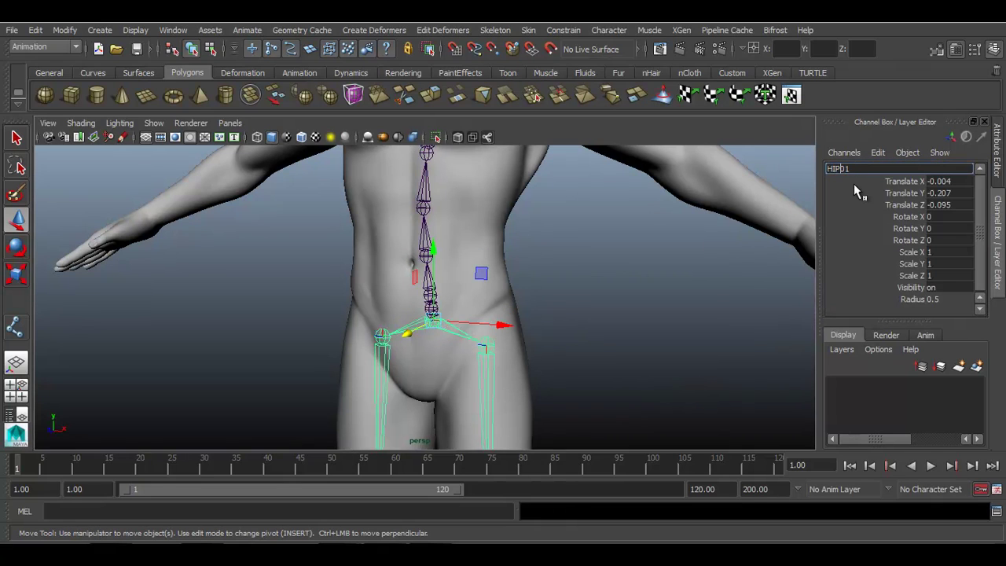
pyautogui.write('_')
pyautogui.press('Return')
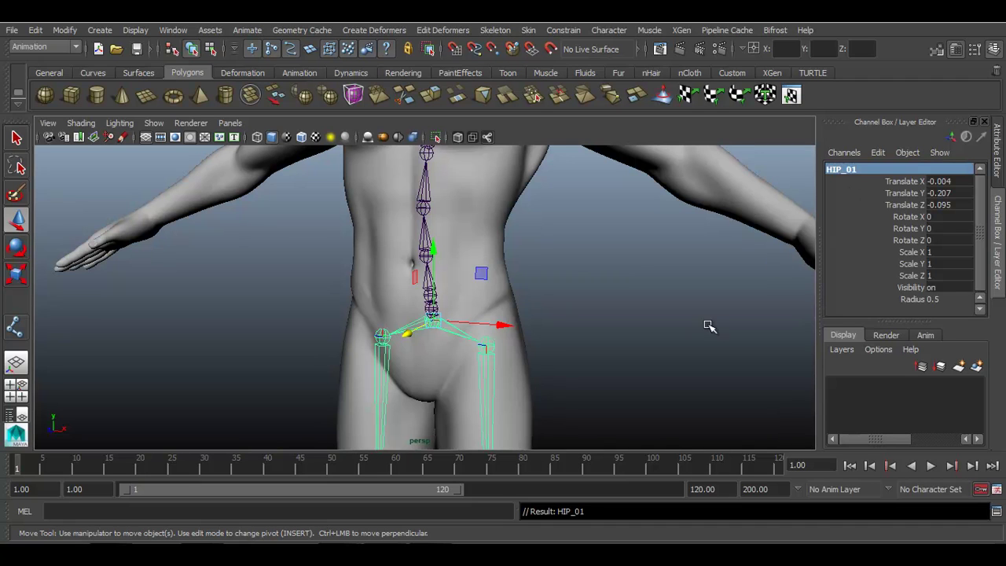
pyautogui.click(596, 337)
# - Select the COG_01 joint to check the whole hierarchy, and examine the full spine and leg skeleton inside the body
pyautogui.keyDown('alt'); pyautogui.moveTo(596, 336); pyautogui.dragTo(472, 330, button='right'); pyautogui.keyUp('alt')
pyautogui.keyDown('alt'); pyautogui.moveTo(472, 330); pyautogui.dragTo(461, 340); pyautogui.keyUp('alt')
pyautogui.keyDown('alt'); pyautogui.moveTo(487, 360); pyautogui.dragTo(654, 456, button='right'); pyautogui.keyUp('alt')
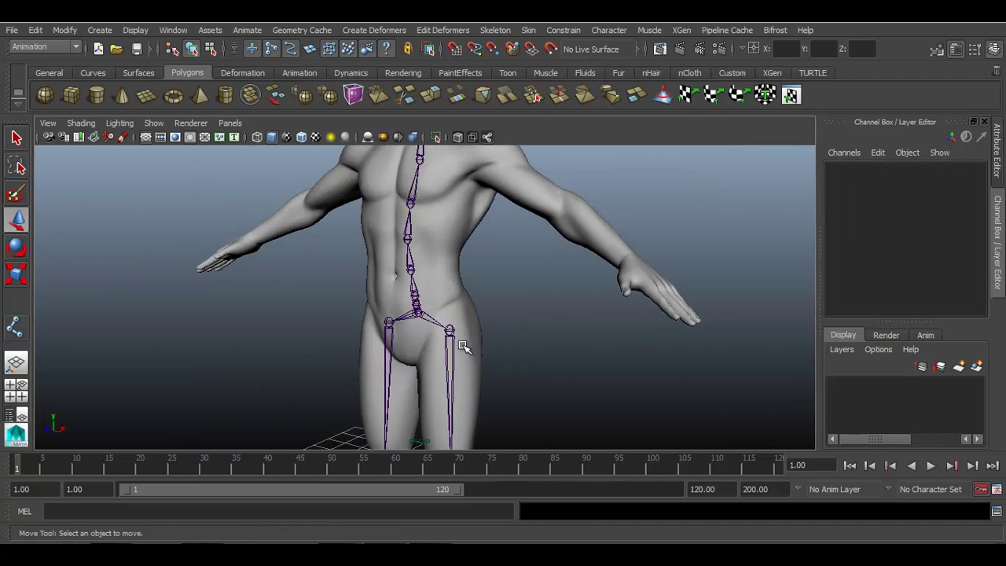
pyautogui.click(417, 308)
pyautogui.scroll(-5, 558, 382)
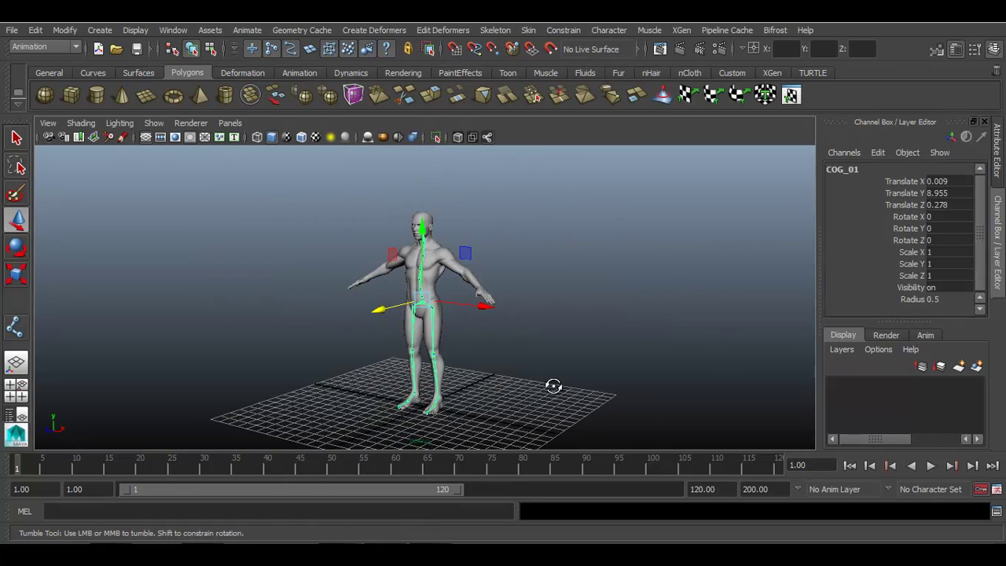
pyautogui.keyDown('alt'); pyautogui.moveTo(553, 386); pyautogui.dragTo(690, 422); pyautogui.keyUp('alt')
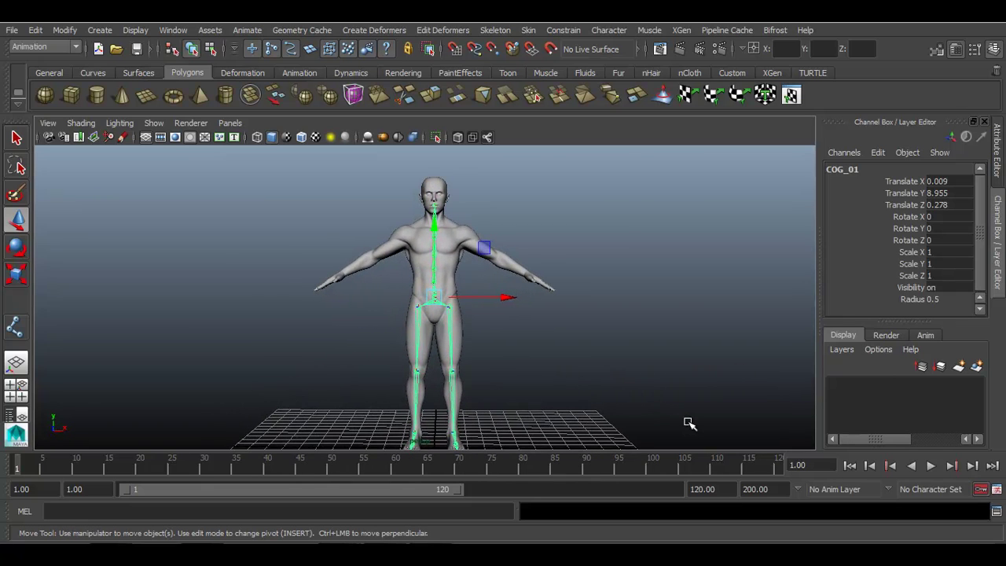
pyautogui.click(628, 352)
pyautogui.keyDown('alt'); pyautogui.moveTo(625, 348); pyautogui.dragTo(600, 349); pyautogui.keyUp('alt')
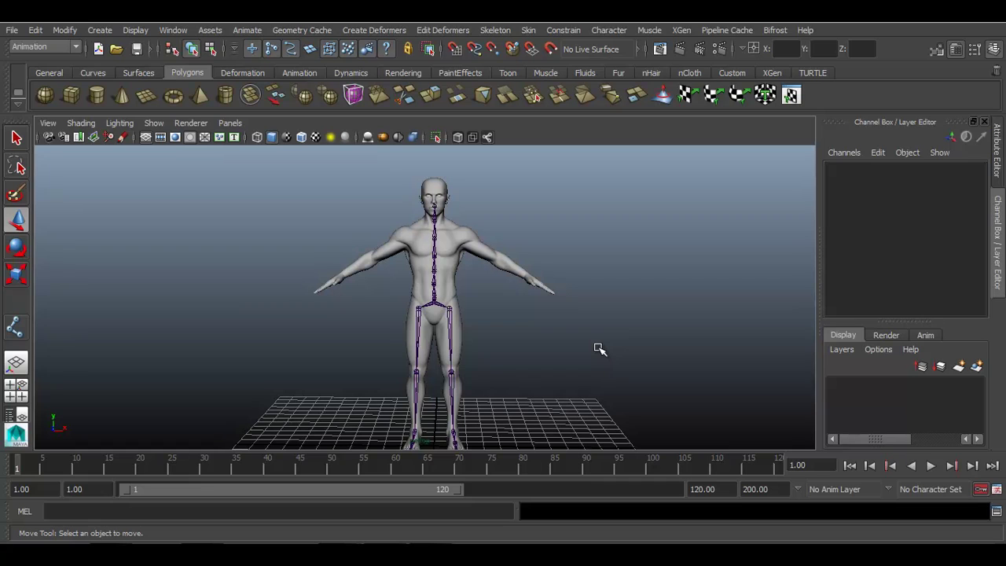
pyautogui.keyDown('alt'); pyautogui.moveTo(608, 353); pyautogui.dragTo(615, 321); pyautogui.keyUp('alt')
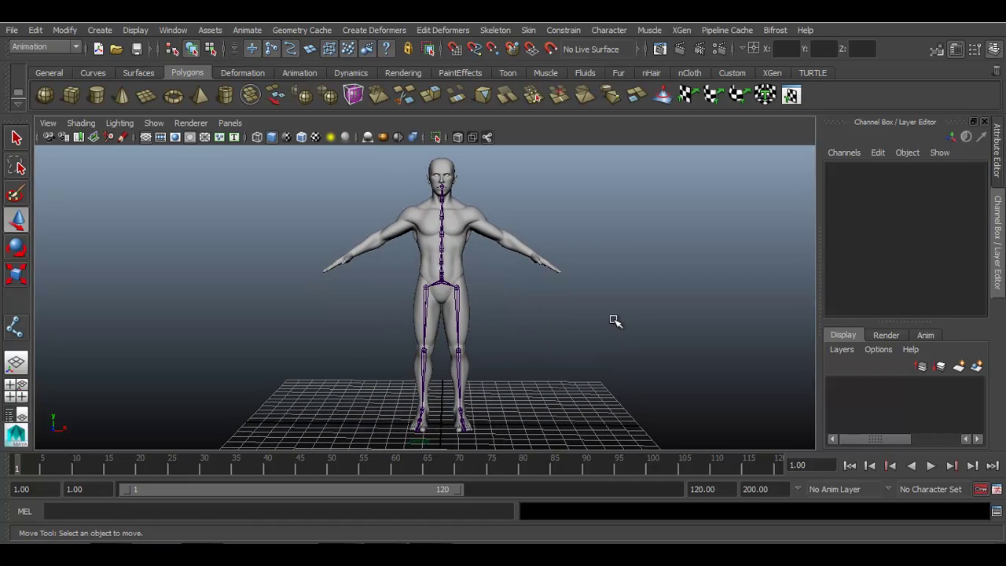